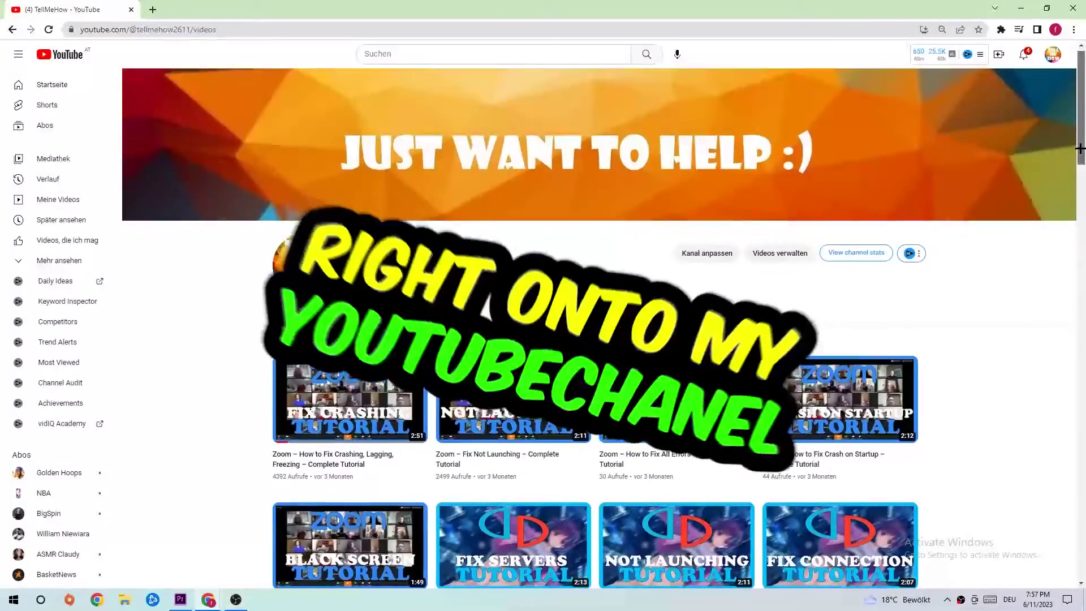
- Open Settings' Update & Security page, where Windows Update reports the PC is up to date
scroll(1079, 149, down, 6)
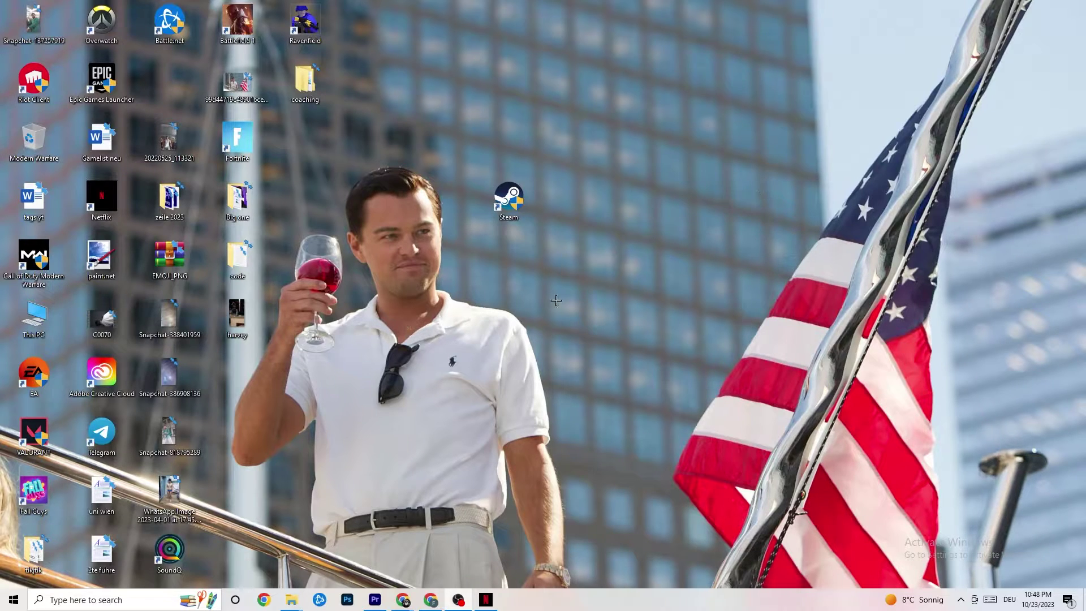
click(12, 600)
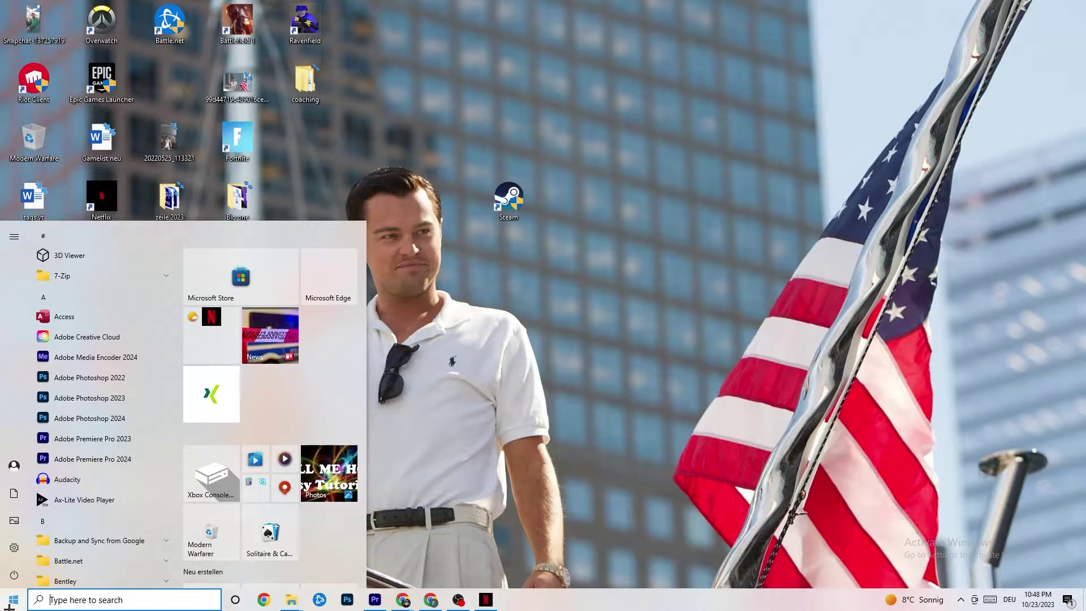
click(14, 547)
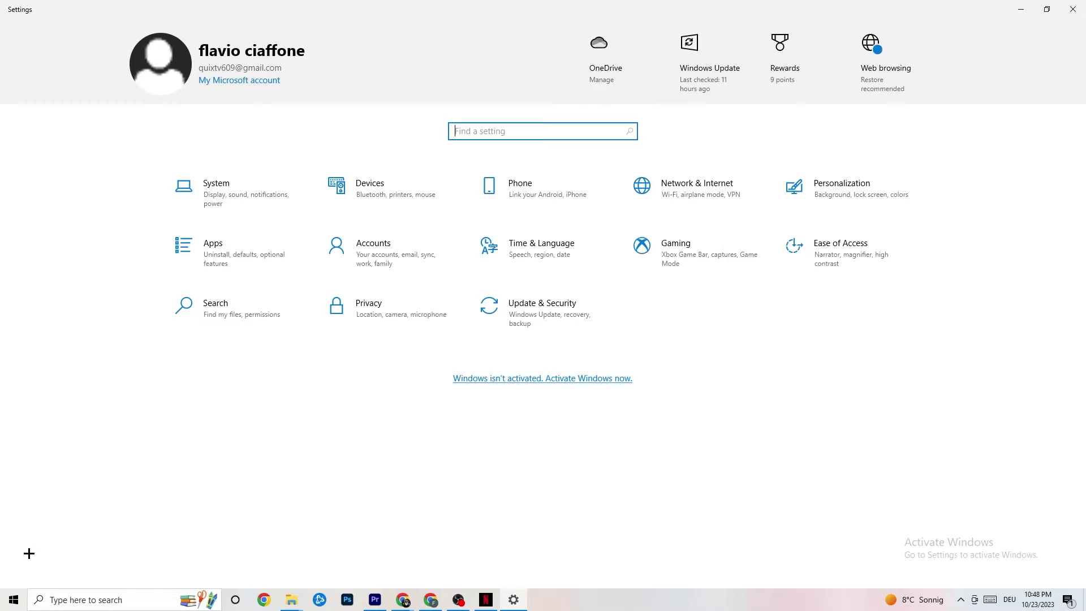
click(523, 328)
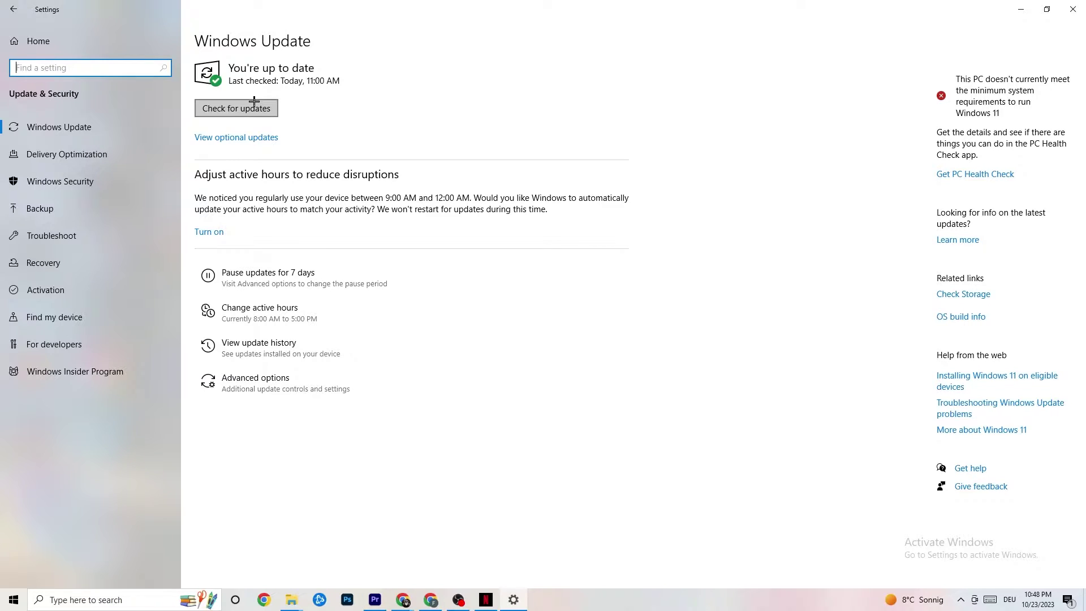
click(316, 73)
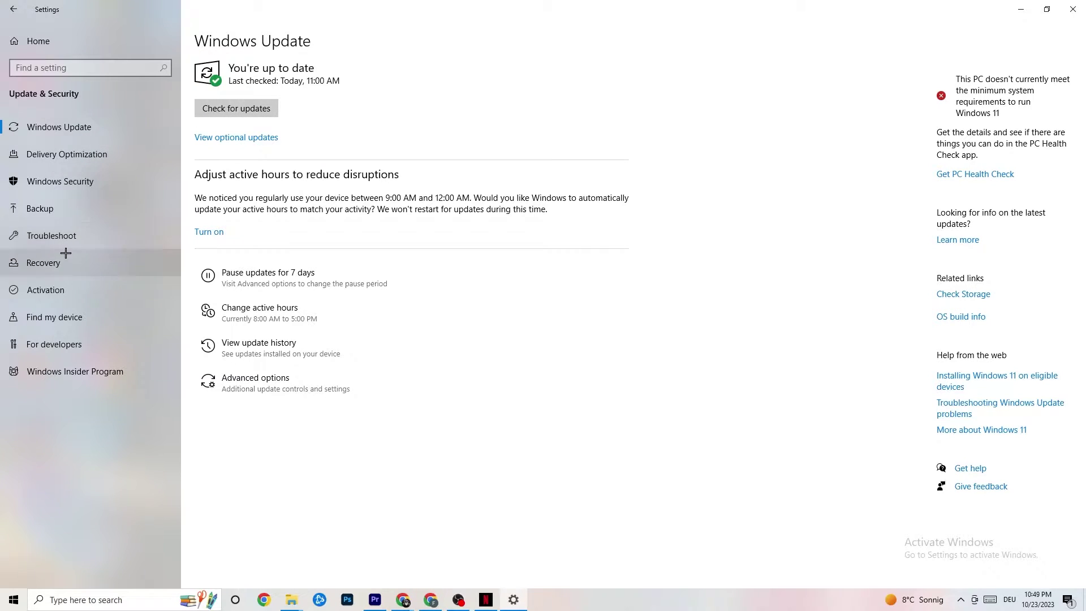
- View the Troubleshoot page, then minimize Settings to reveal the desktop
click(65, 235)
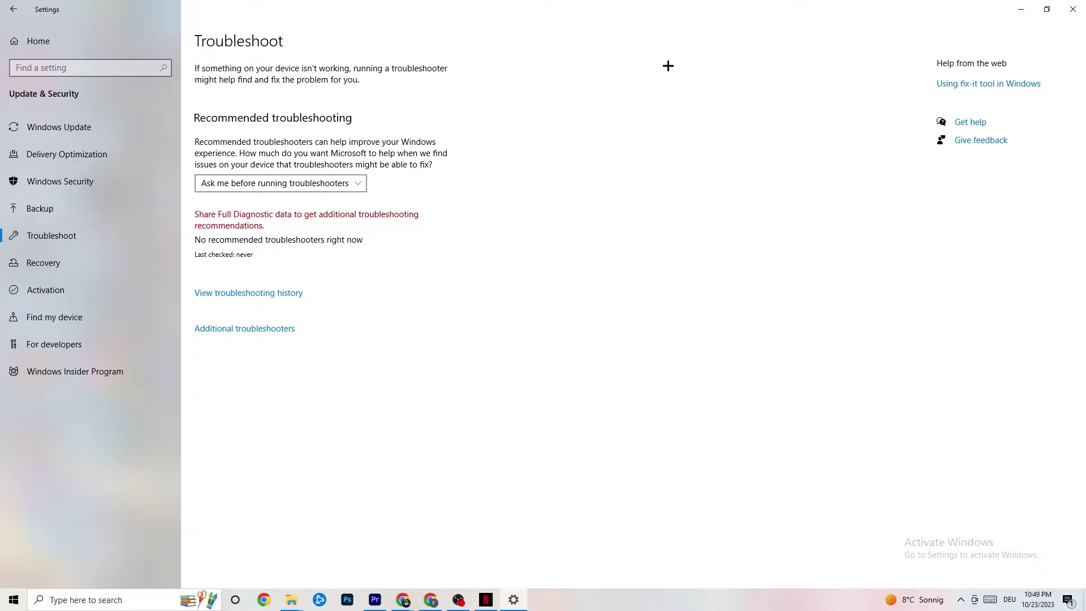
click(1021, 8)
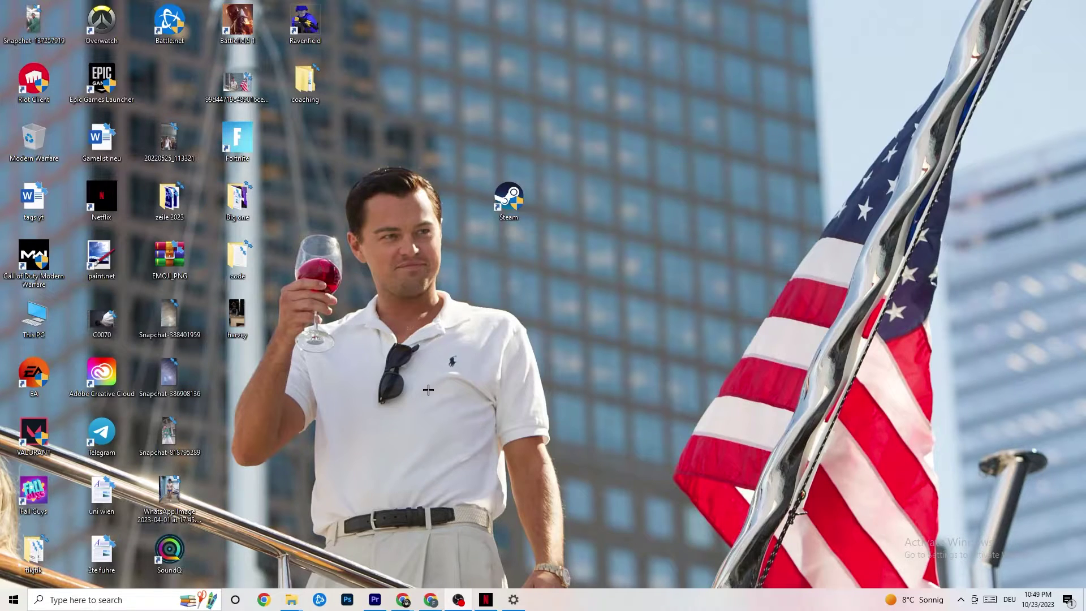
- Run the Steam shortcut as administrator and nudge its desktop icon higher
drag(501, 208, 526, 256)
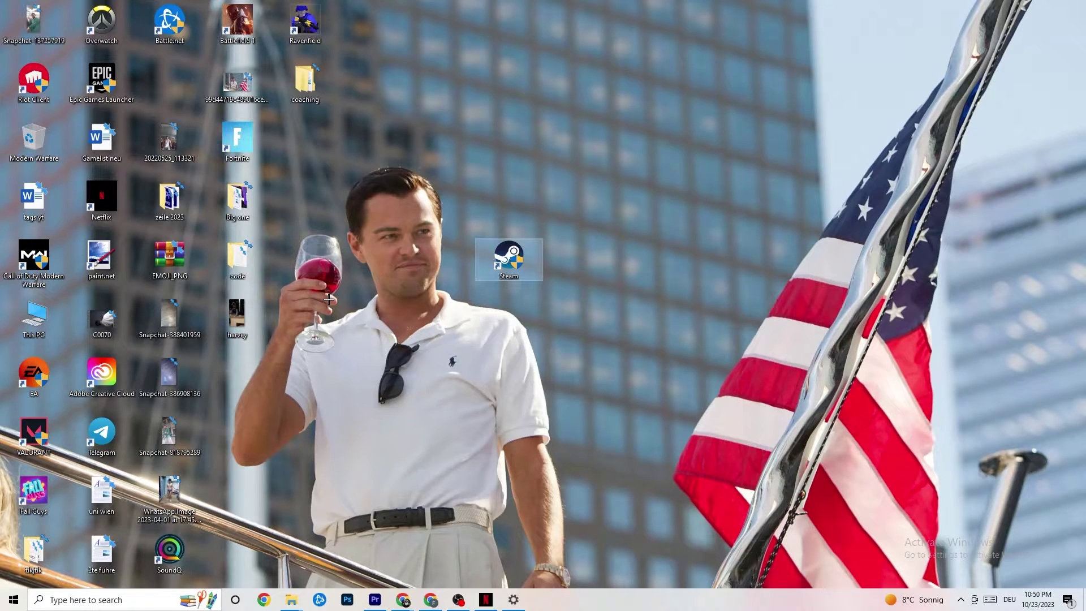
right_click(515, 256)
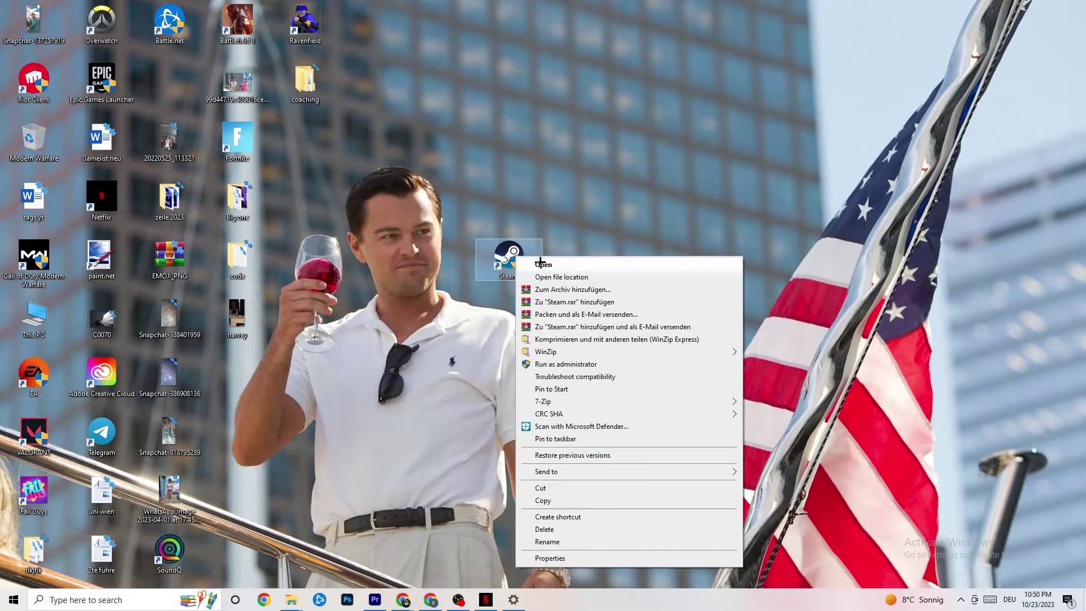
click(553, 364)
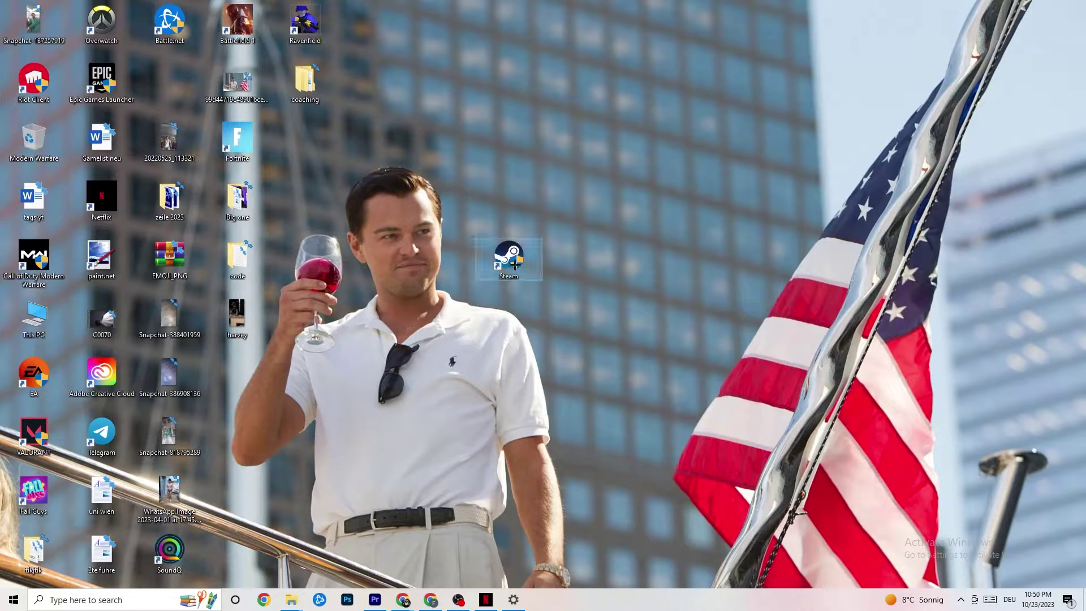
drag(499, 252, 499, 194)
- In Steam shortcut Properties, enable Windows 8 compatibility mode and Run as administrator, then OK
right_click(499, 195)
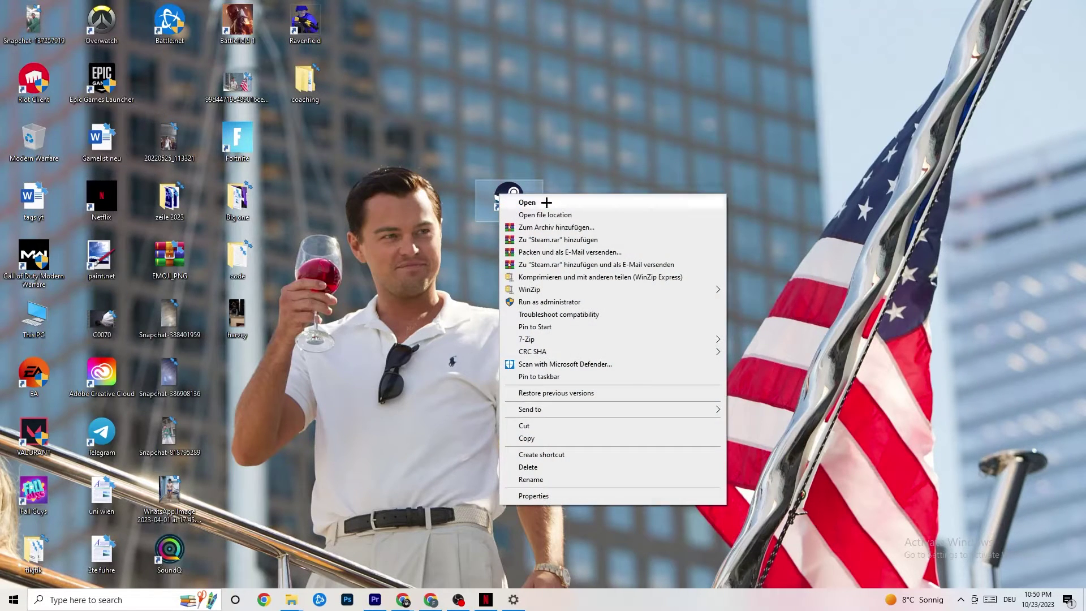
click(541, 496)
drag(585, 204, 525, 101)
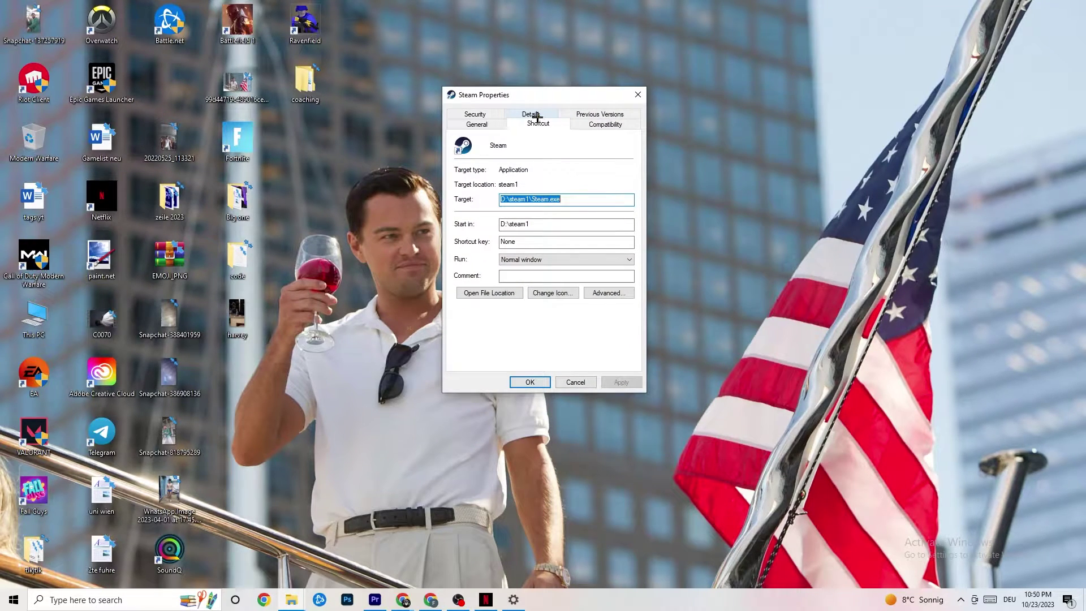
click(600, 125)
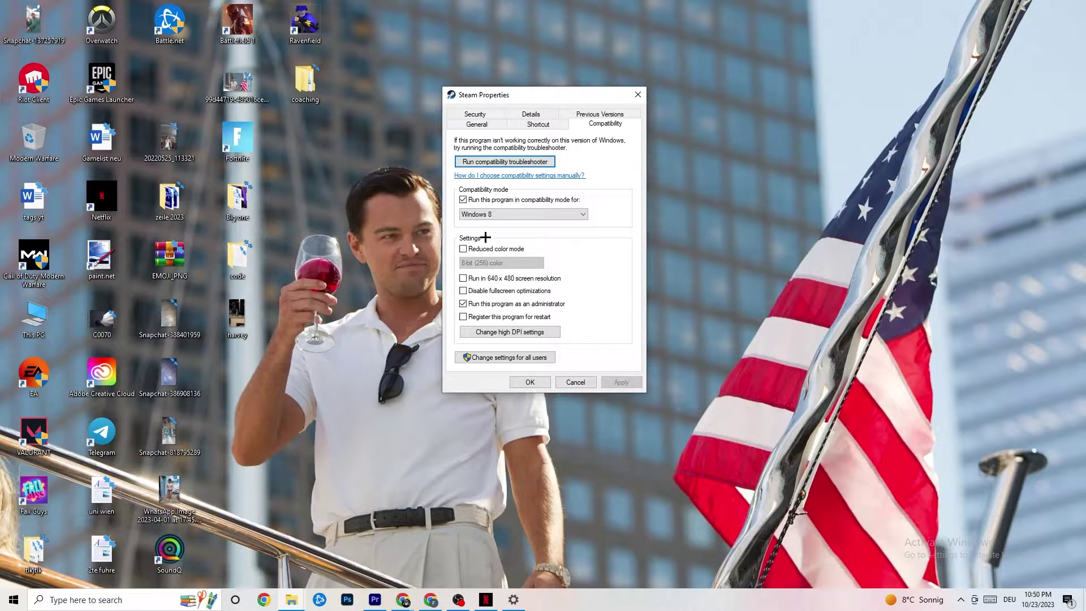
click(463, 199)
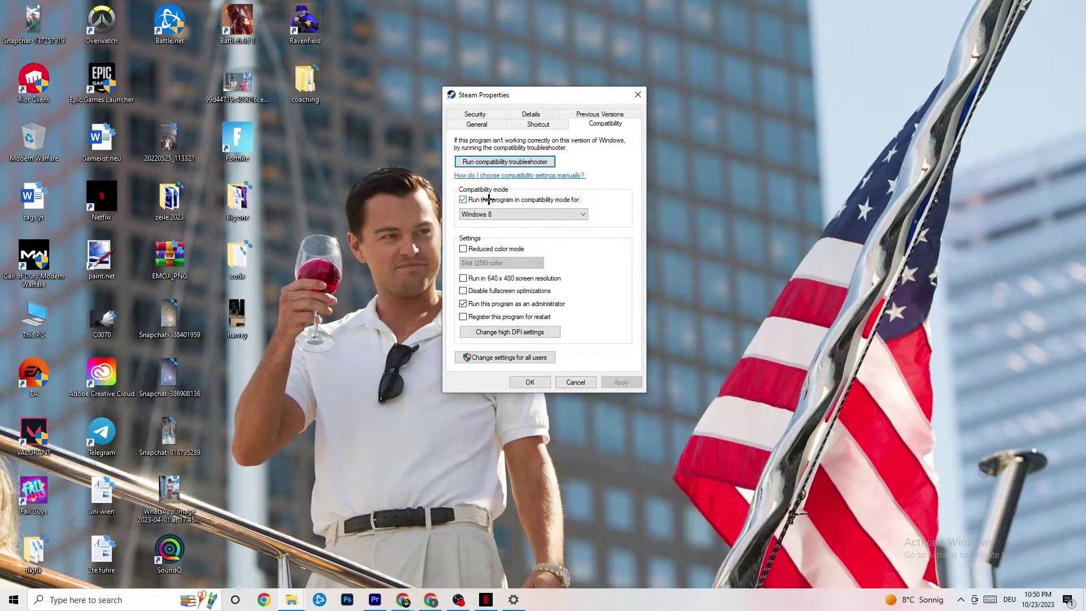
click(551, 211)
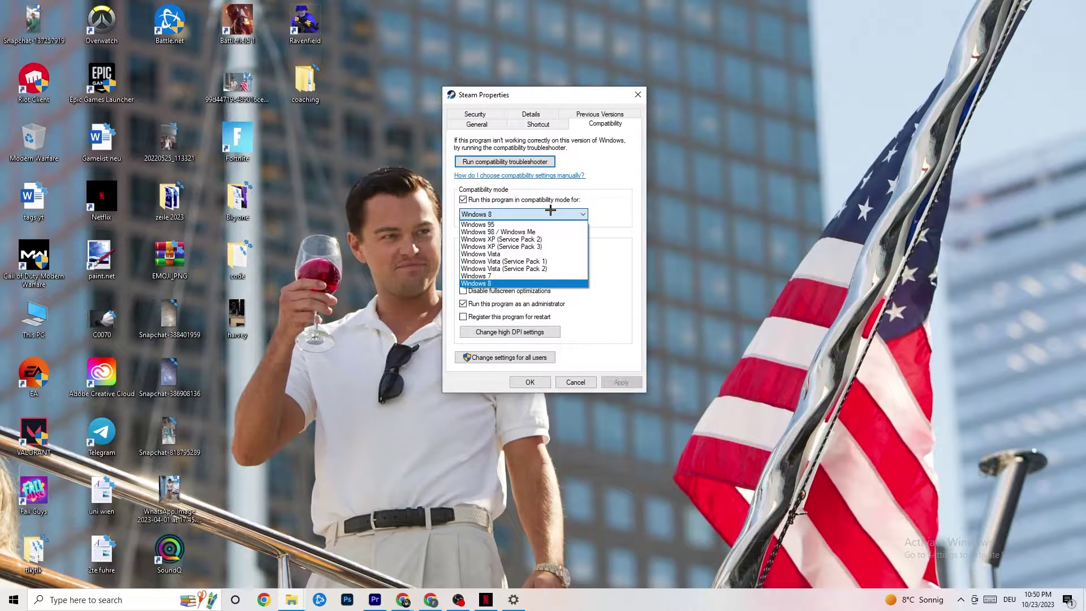
click(531, 284)
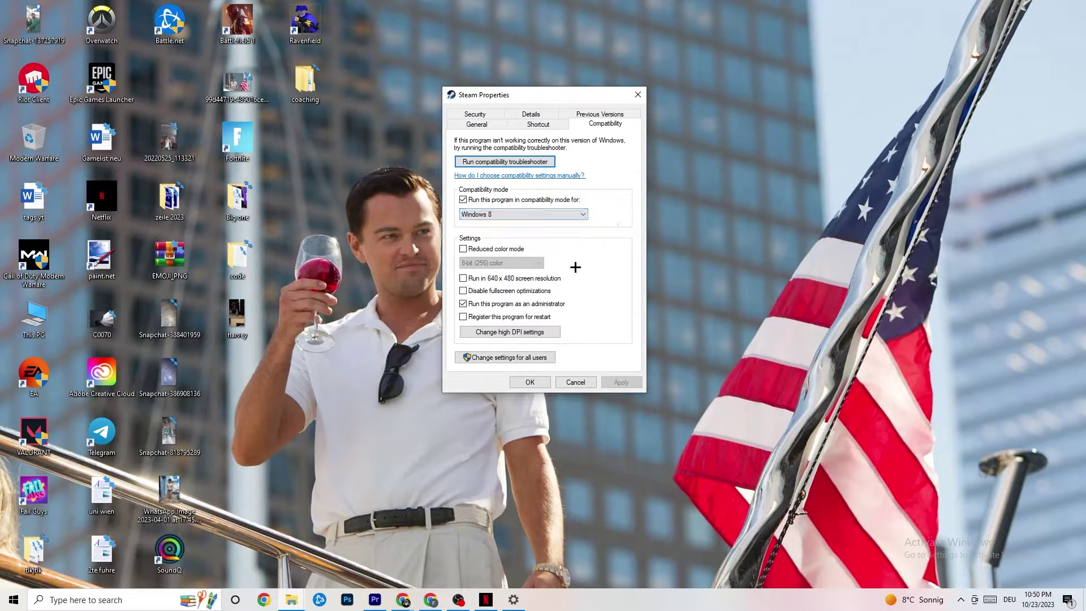
click(463, 249)
click(531, 382)
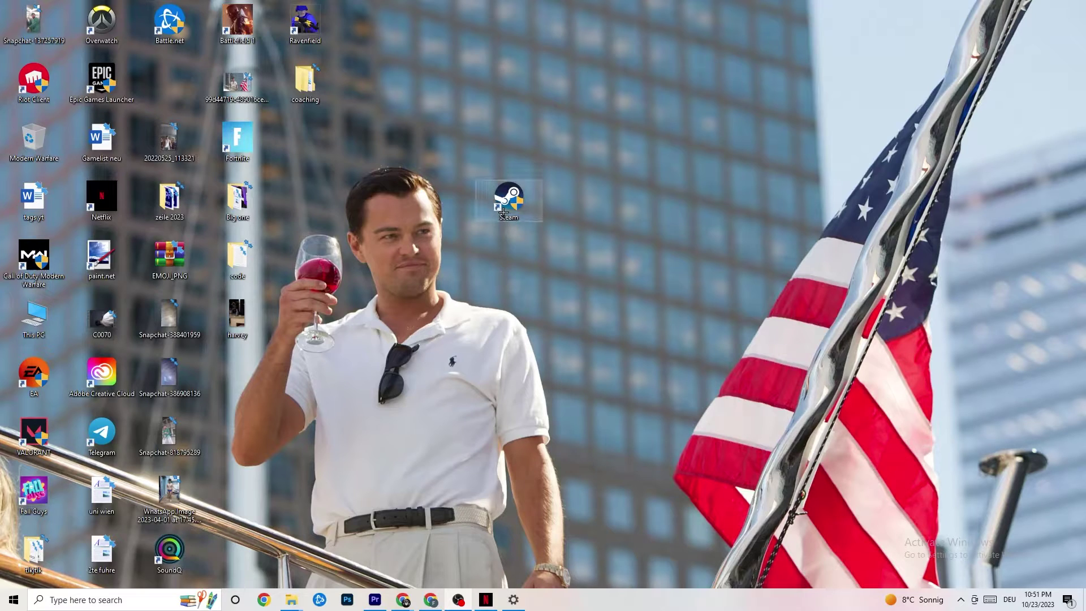
right_click(488, 203)
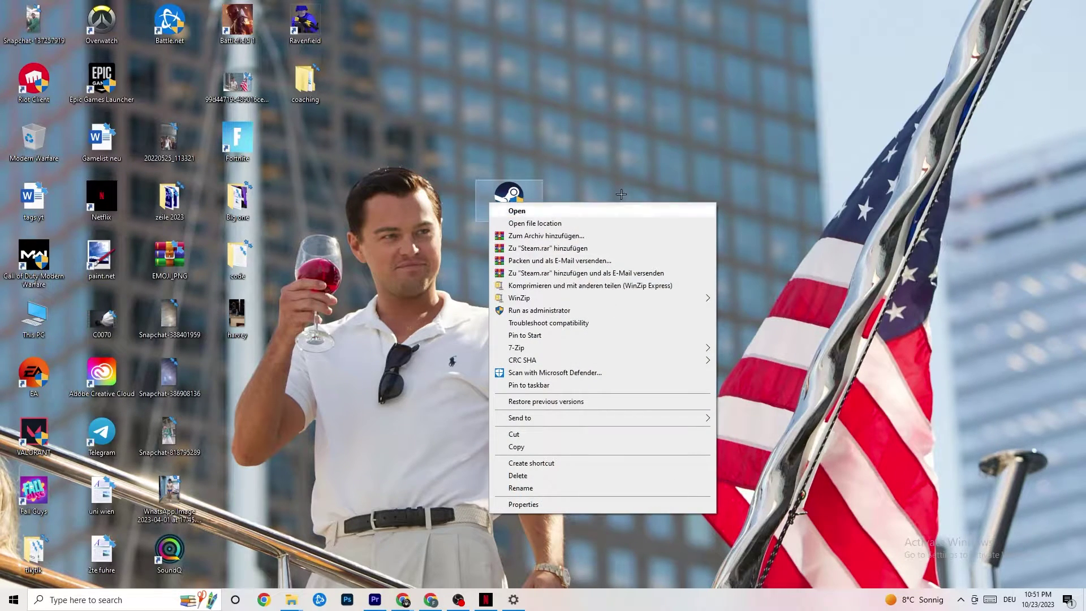
click(437, 228)
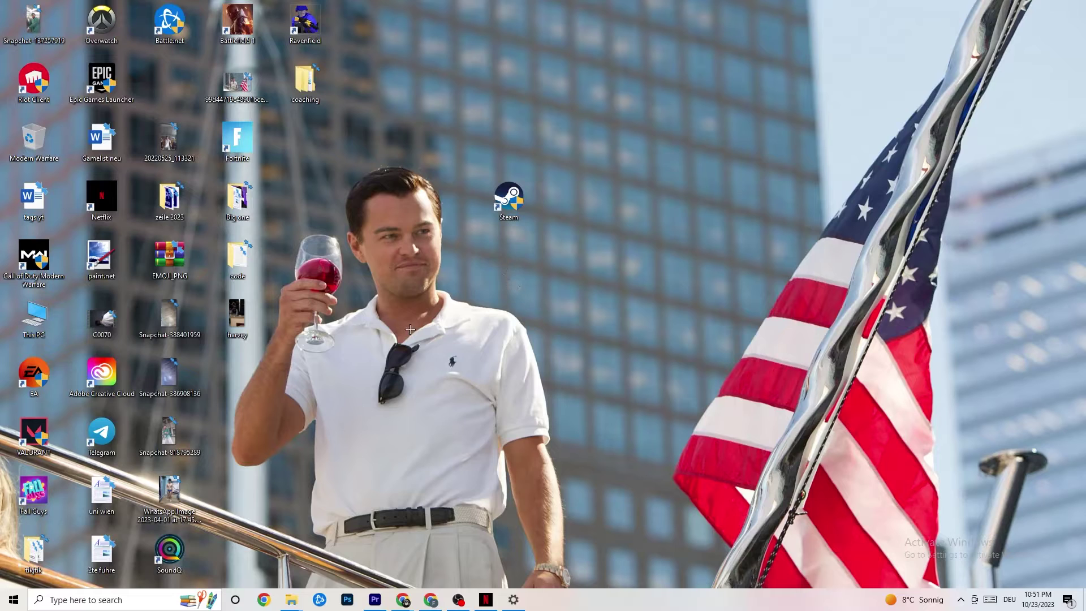
- Bring the Settings window back up and return to its home page
click(14, 599)
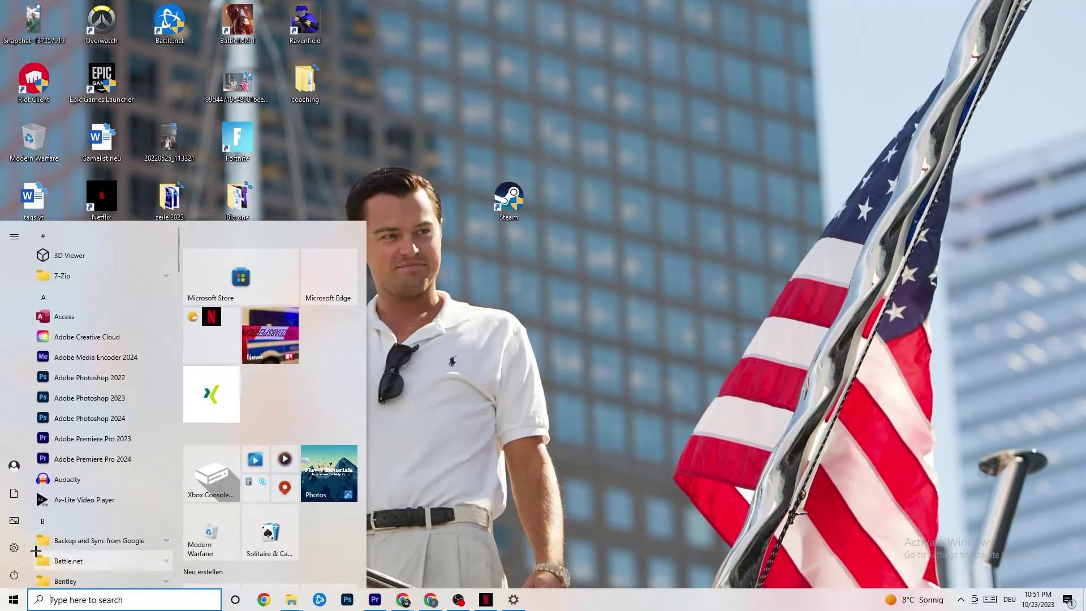
click(513, 600)
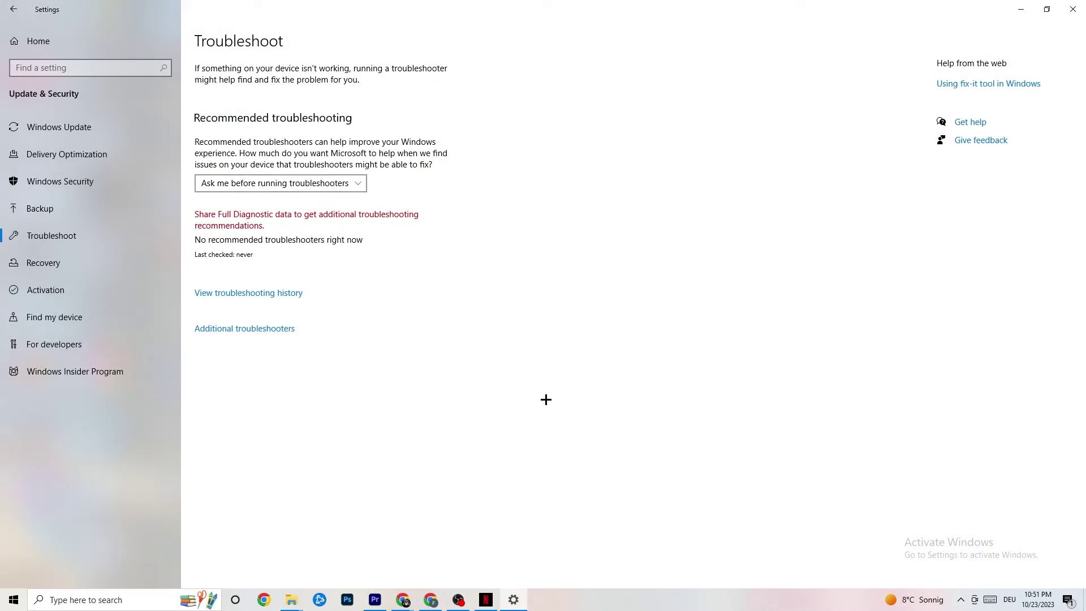
click(5, 10)
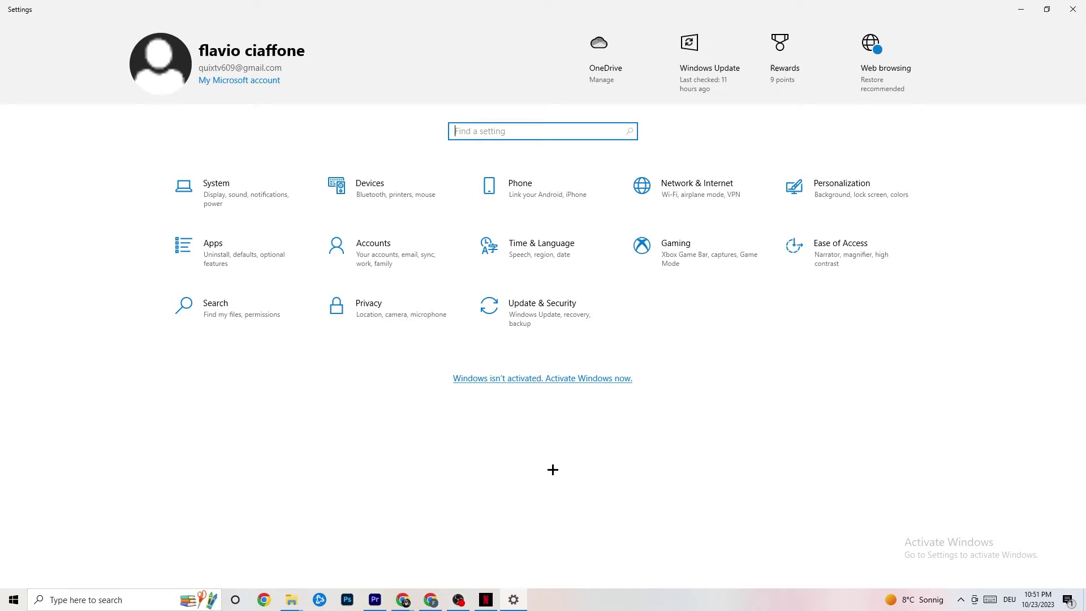
- Keep the Display text scaling at 100%, then go to Power & sleep
click(253, 203)
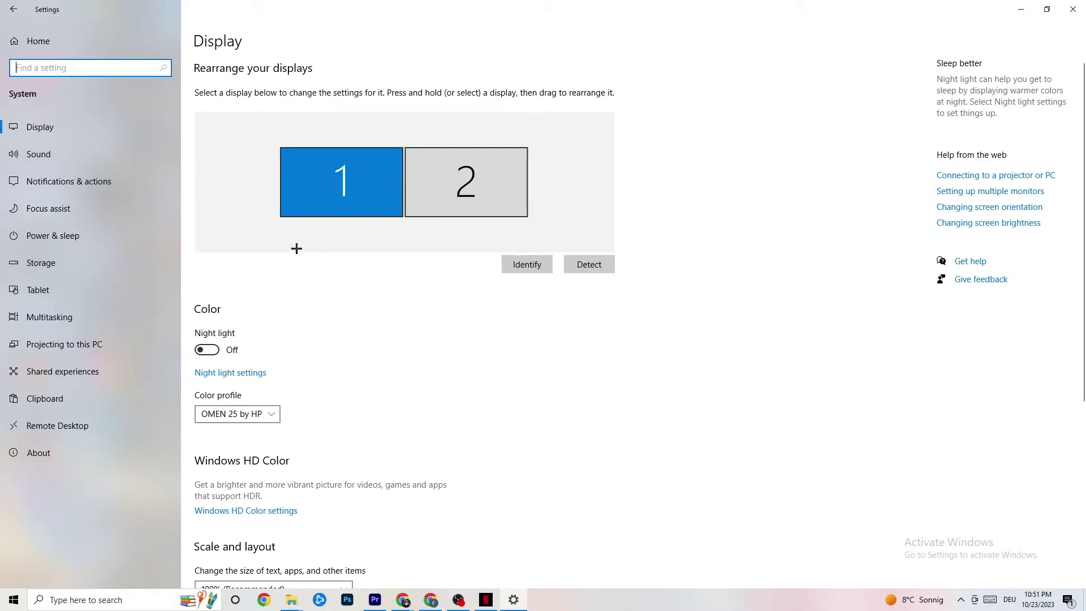
scroll(297, 248, down, 5)
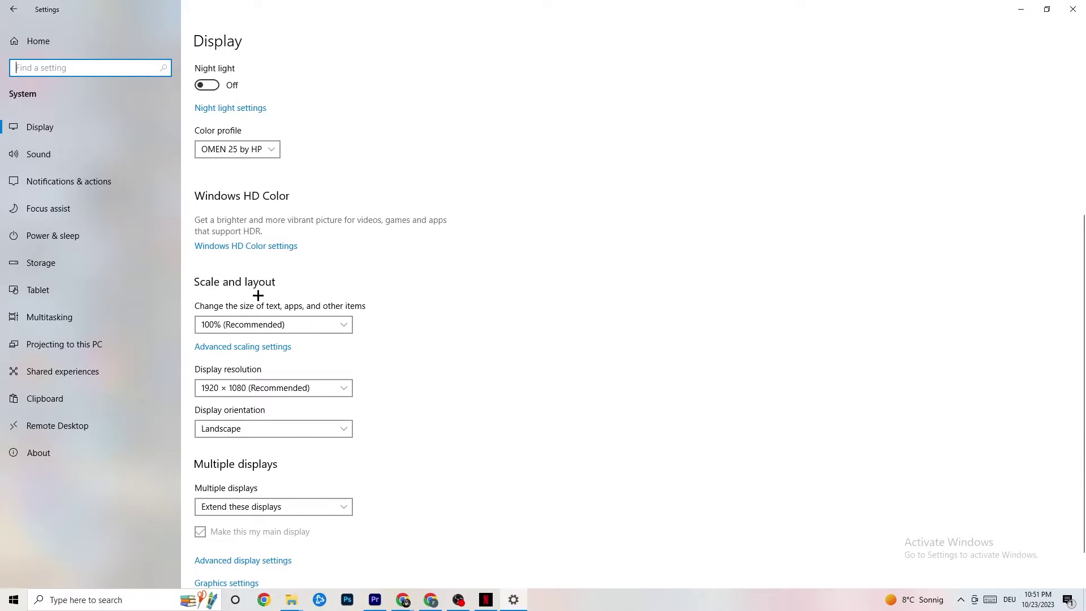
click(304, 281)
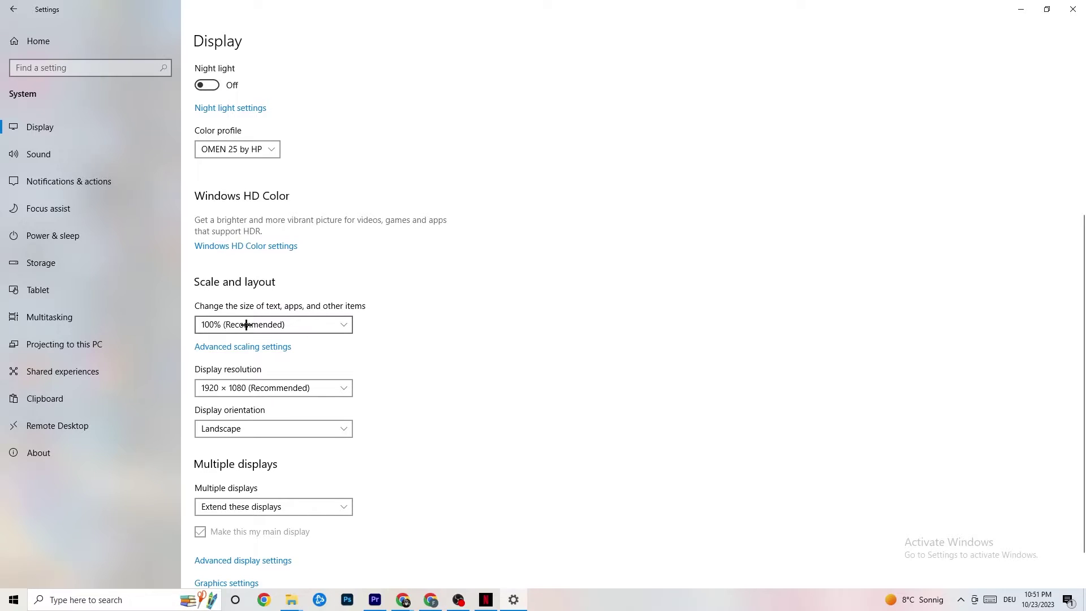
click(333, 319)
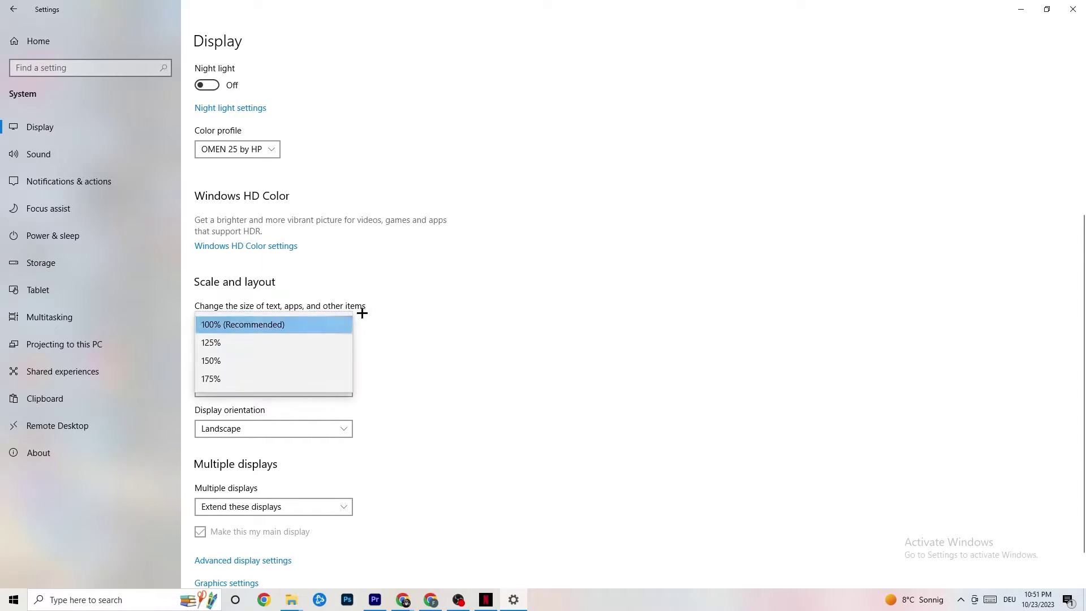
click(492, 277)
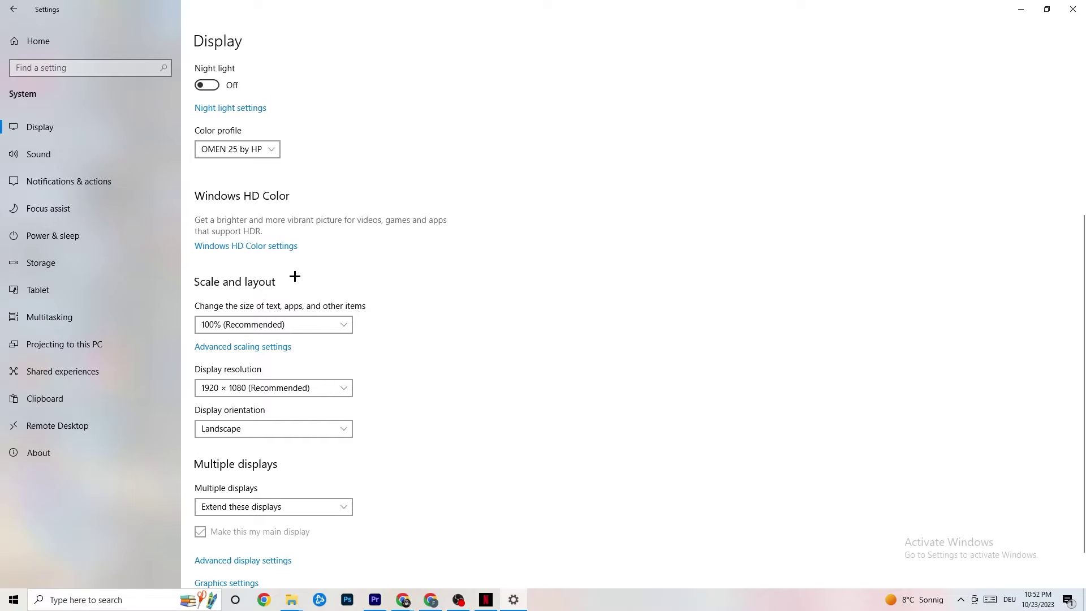
click(72, 233)
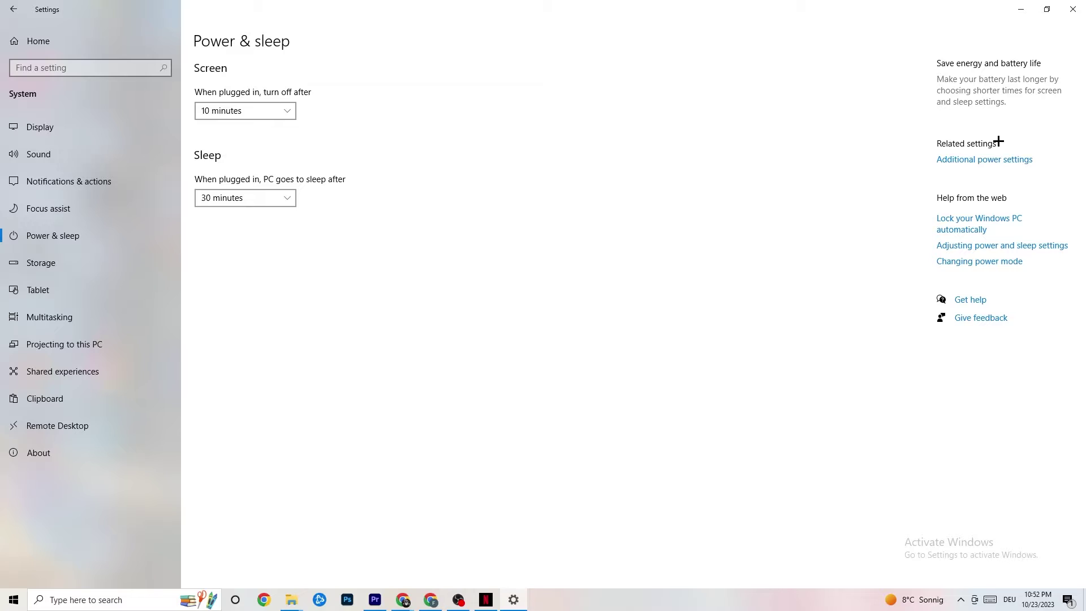
- Open Additional power settings to list the power plans in Control Panel Power Options
click(994, 161)
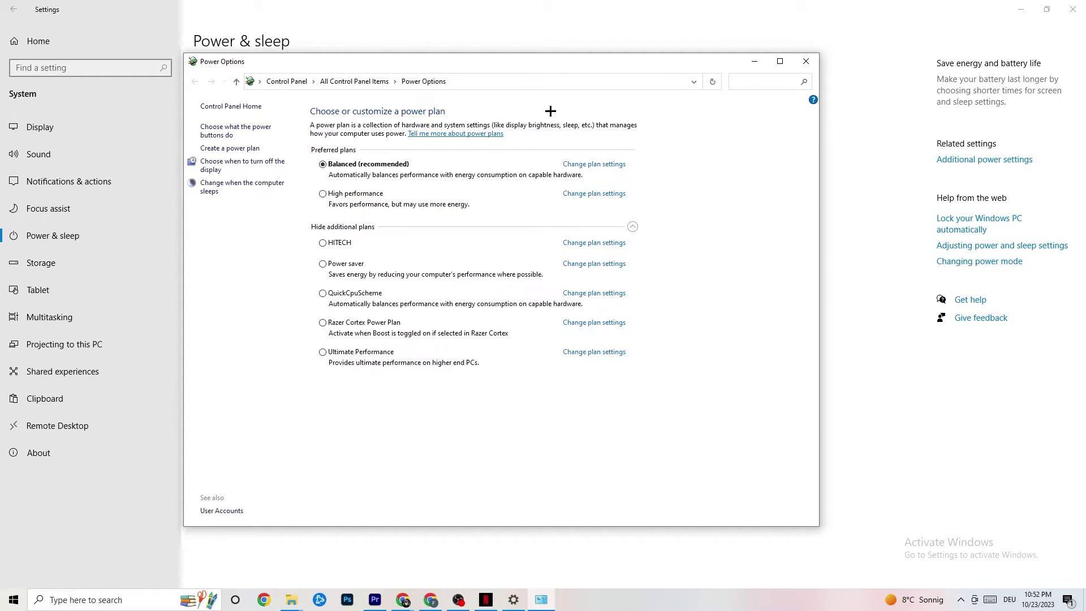
- Close Power Options and open the Storage Sense configuration from the Storage page
click(804, 65)
click(118, 262)
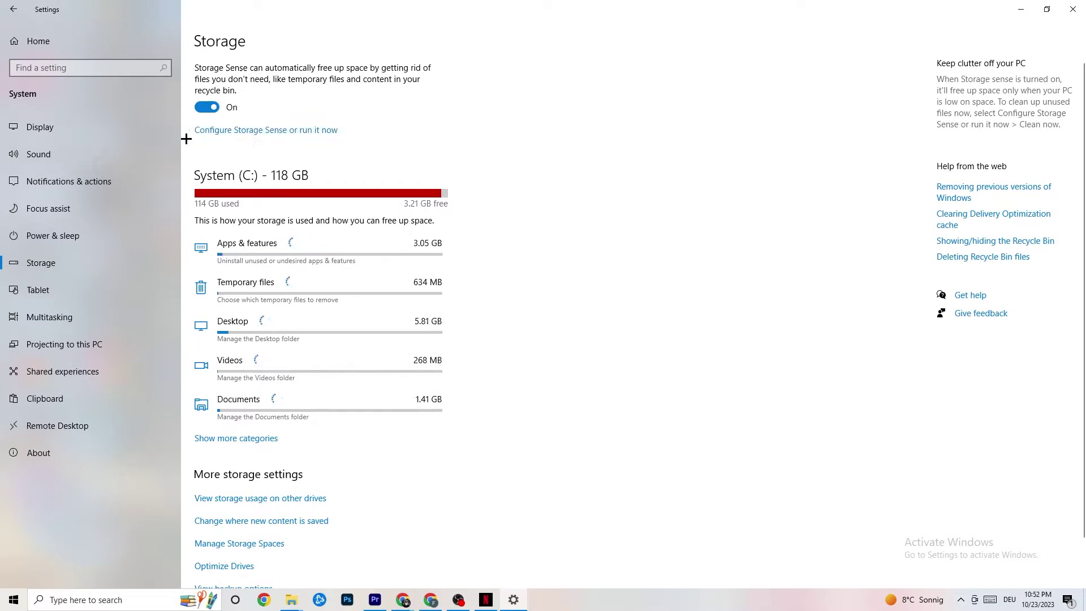
click(303, 131)
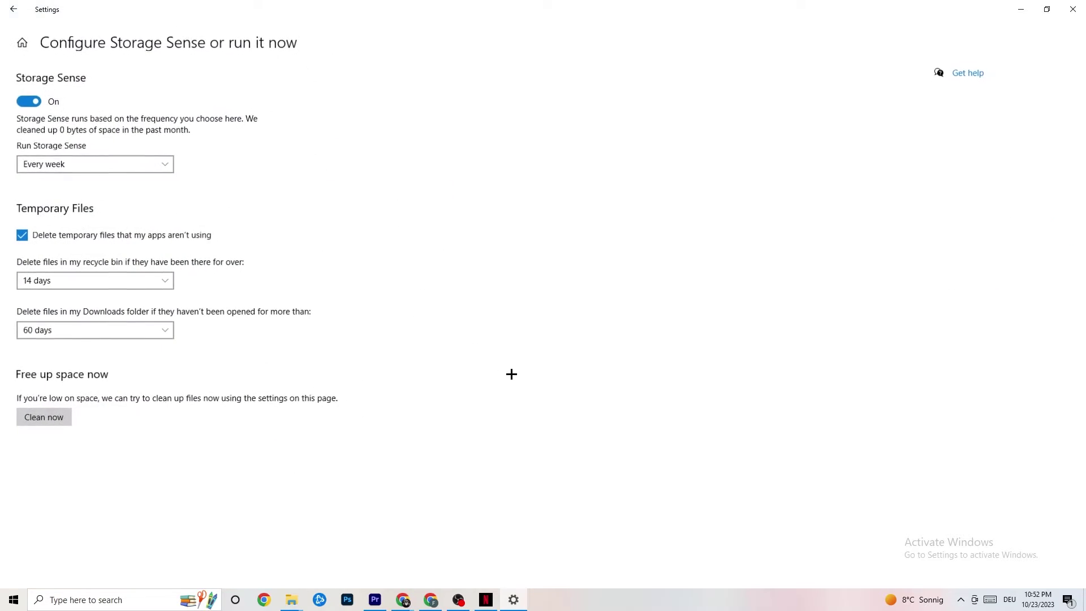
- Keep Storage Sense running Every week and recycle bin cleanup at 14 days, then return
click(142, 163)
click(438, 211)
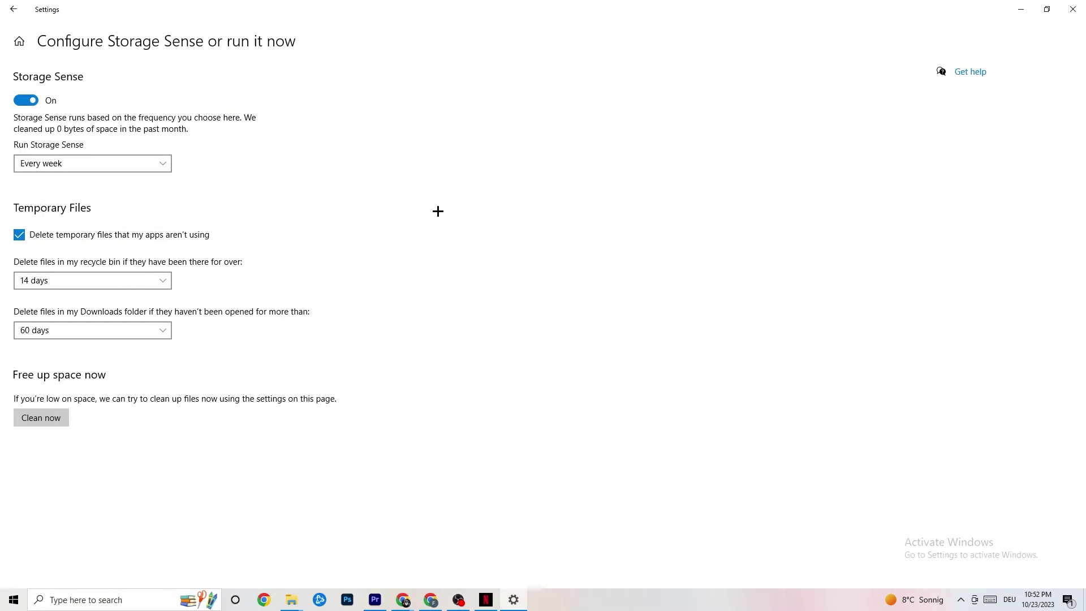
click(76, 163)
click(77, 97)
click(158, 281)
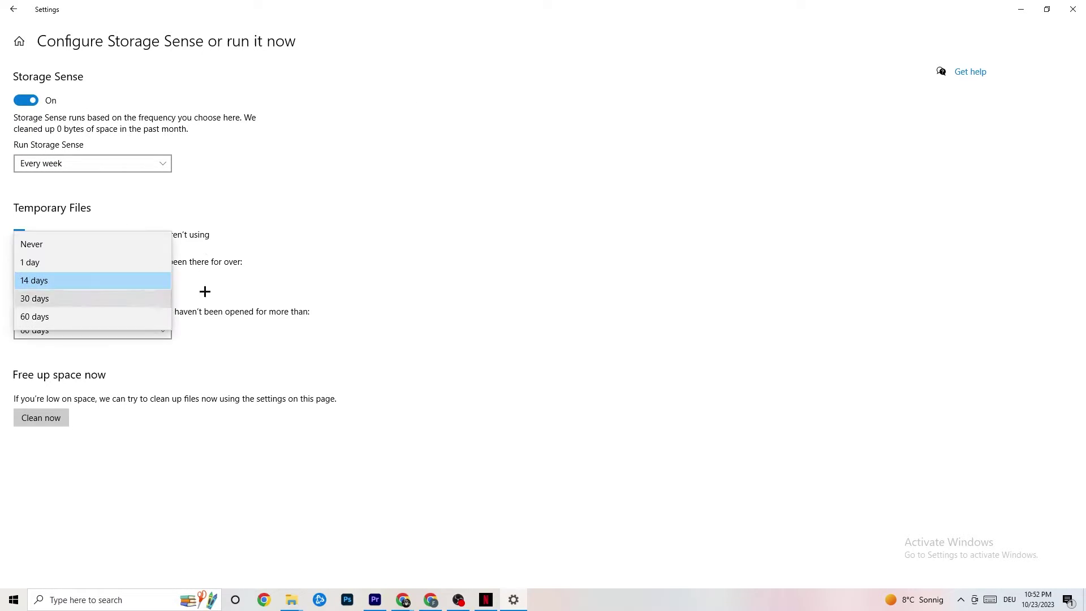
click(365, 300)
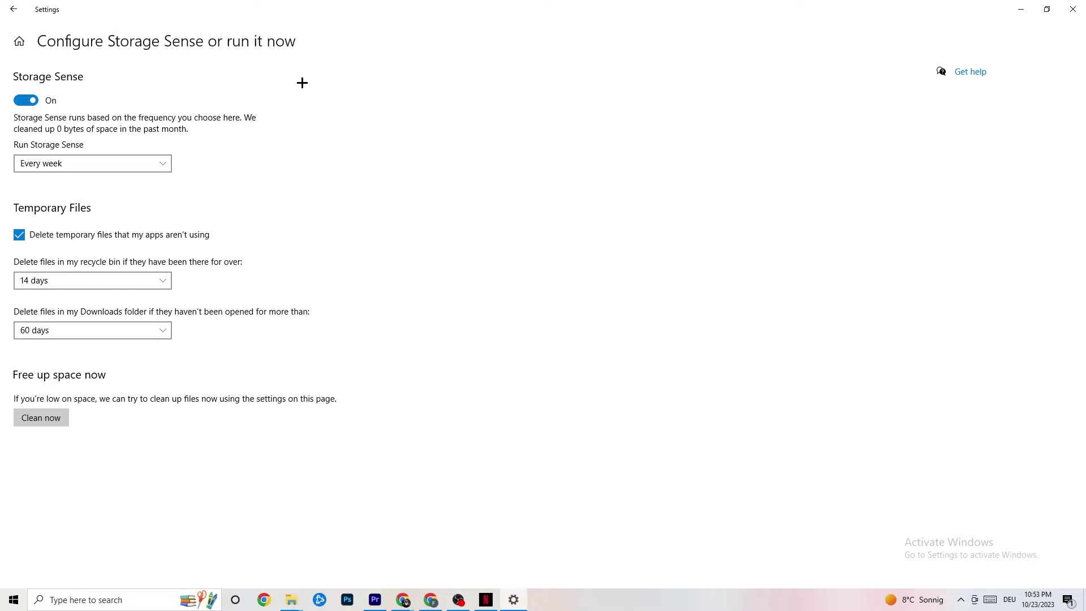
click(14, 9)
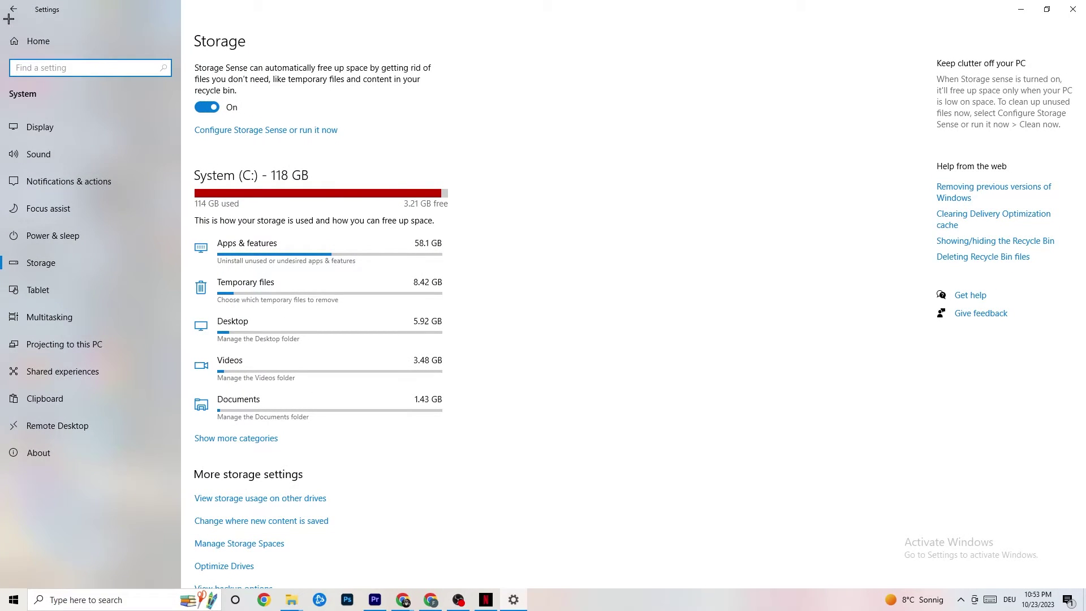
- Review Gaming capture options with background recording off, confirm Game Mode is on, then close Settings
click(13, 10)
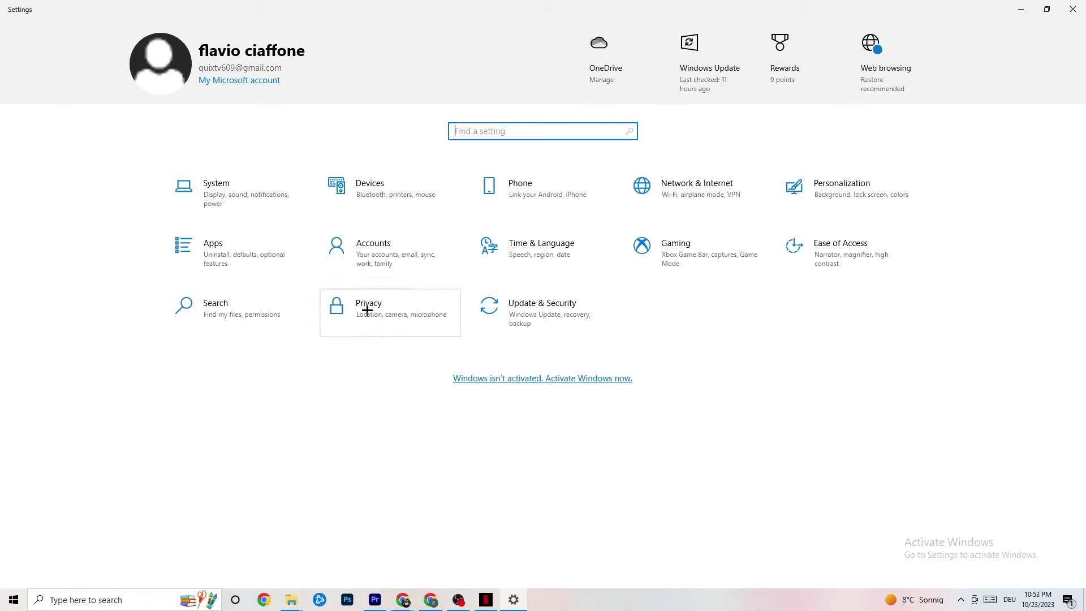
click(698, 260)
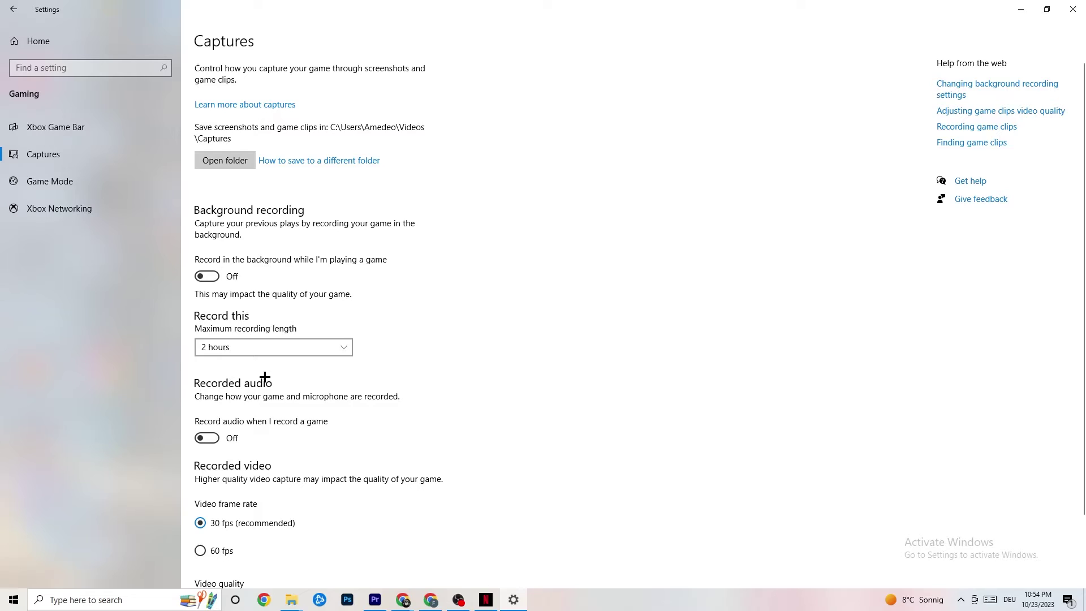
click(56, 182)
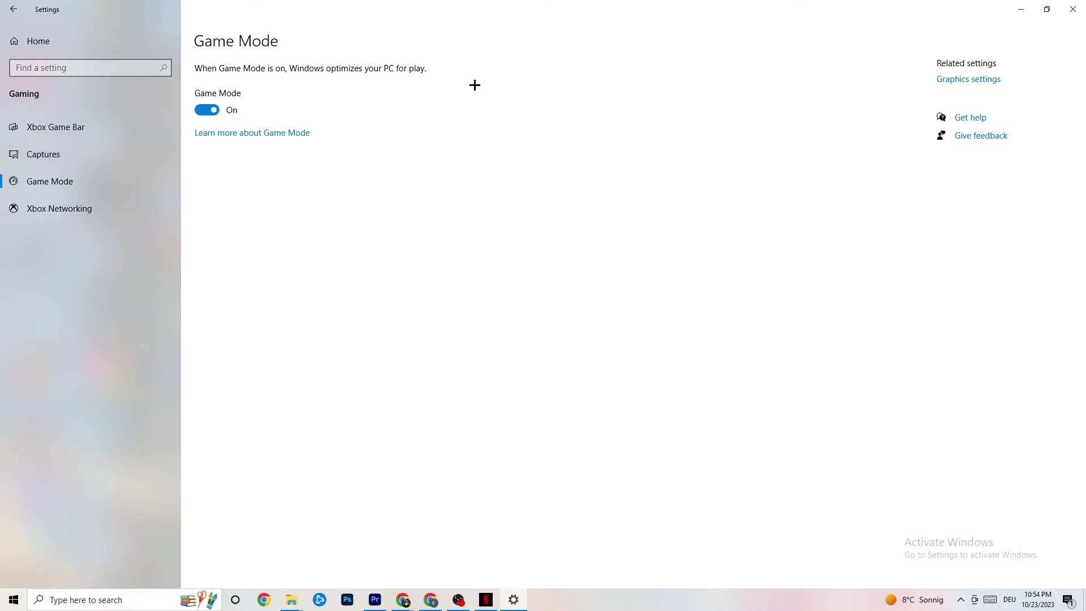
click(1069, 9)
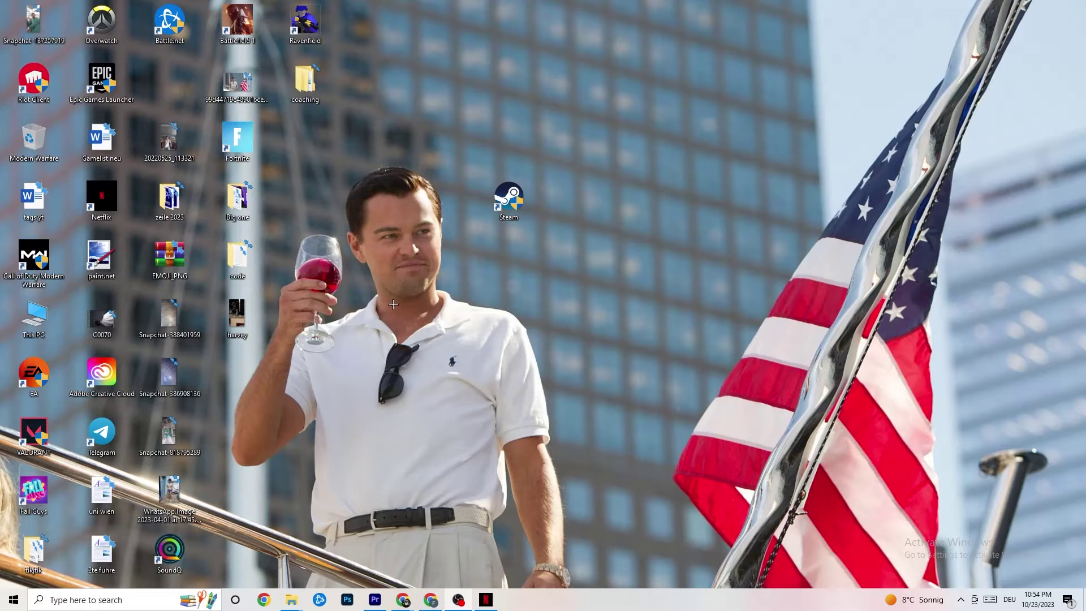
- Launch Task Manager from the taskbar menu and maximize it
right_click(555, 607)
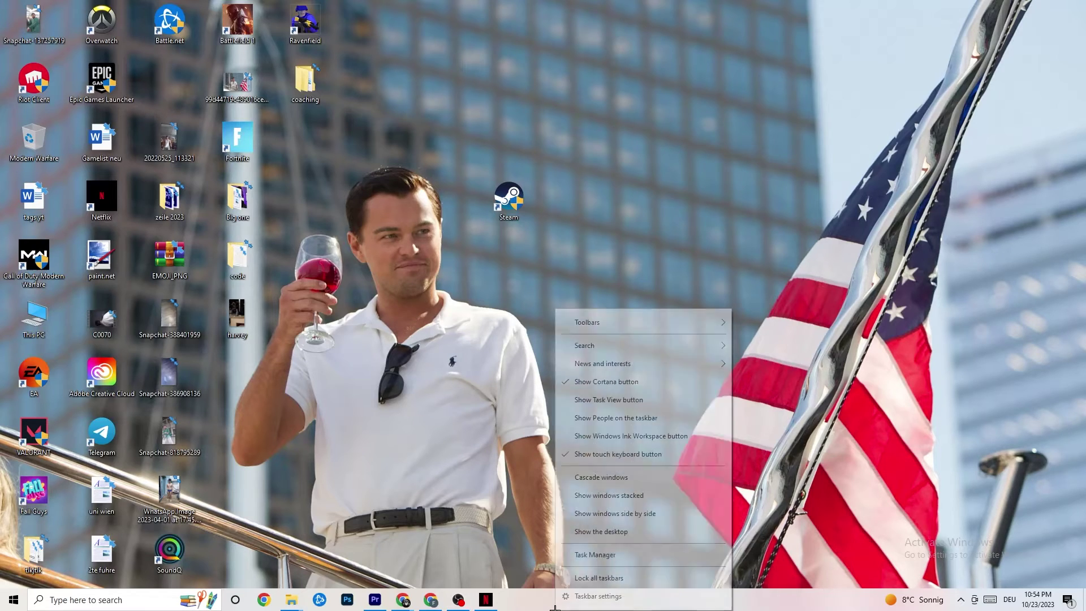
click(588, 554)
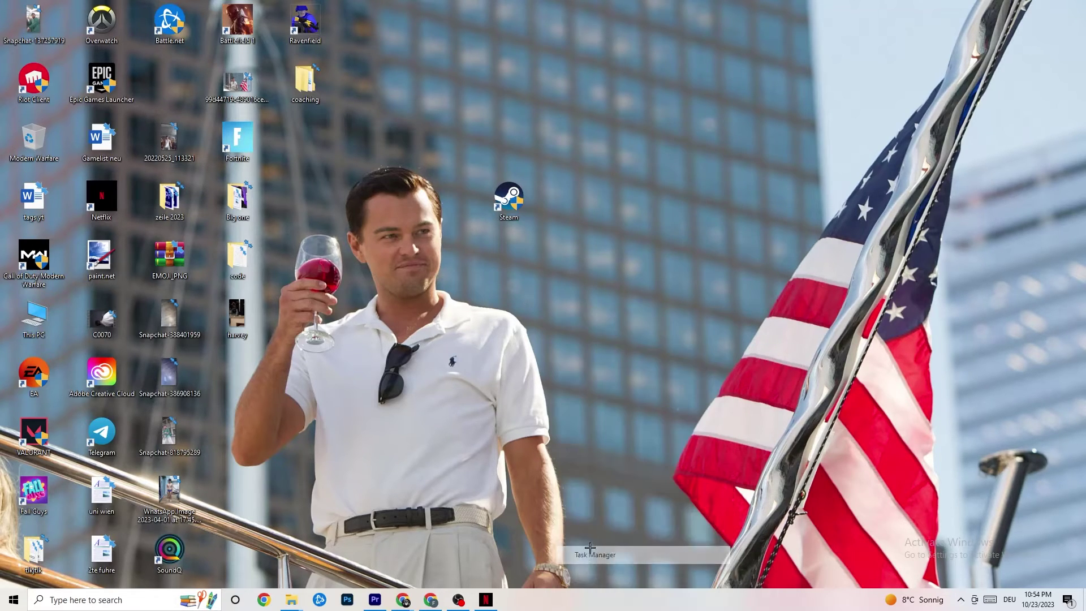
click(622, 31)
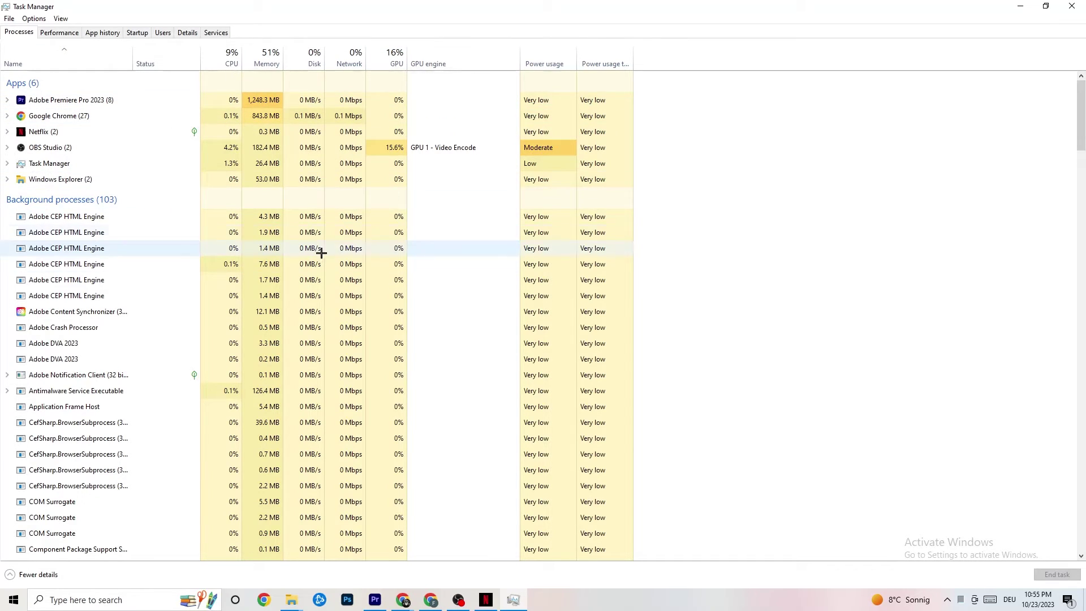
- Scroll the Processes list and dismiss Netflix's menu, leaving it running
scroll(206, 388, down, 8)
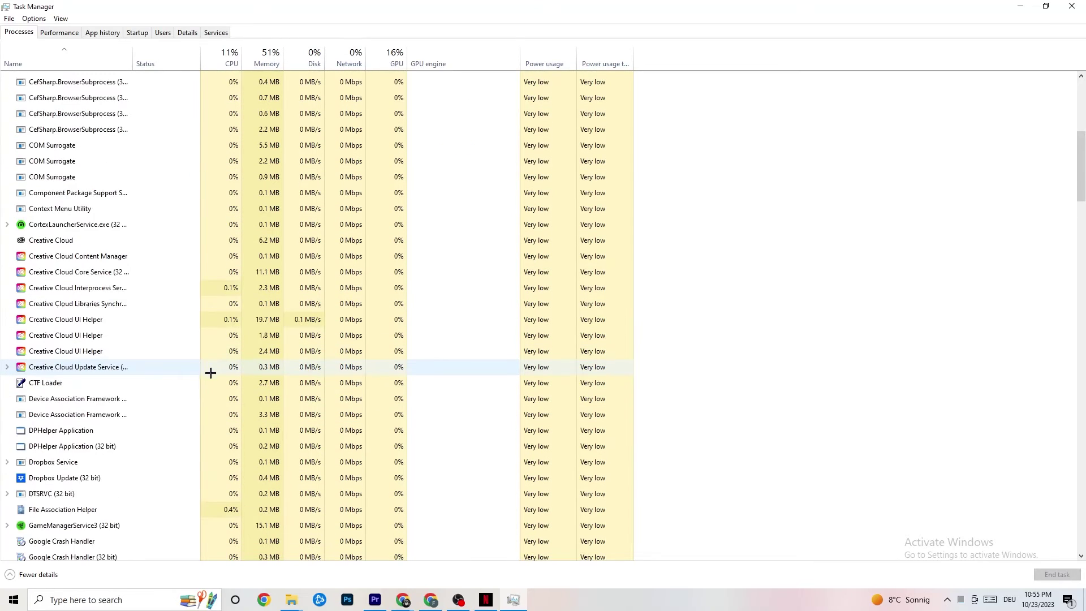
scroll(211, 372, up, 8)
scroll(175, 329, down, 3)
scroll(108, 295, up, 3)
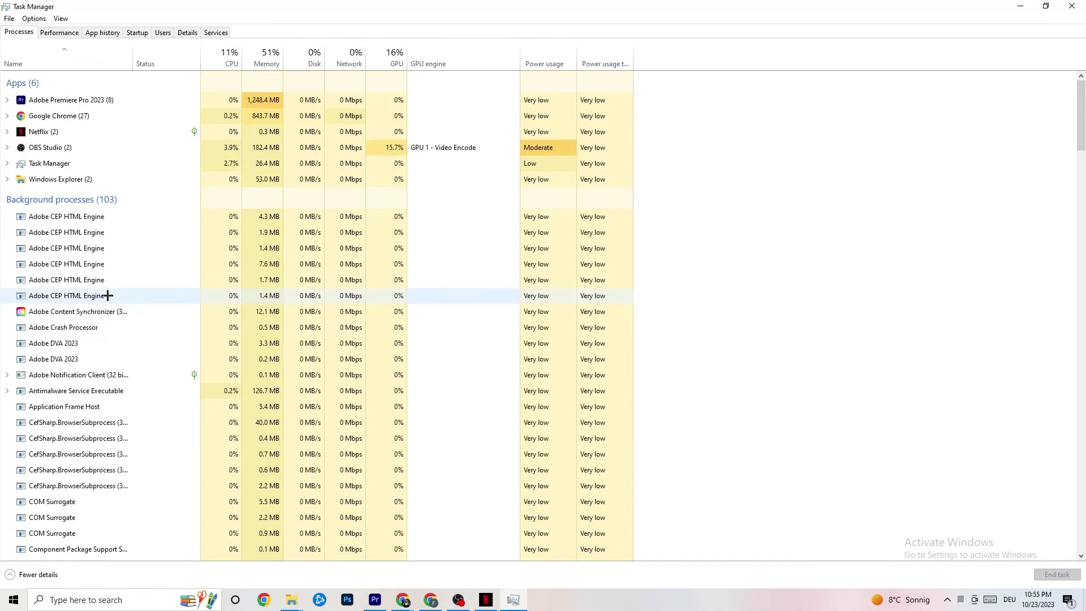
right_click(70, 131)
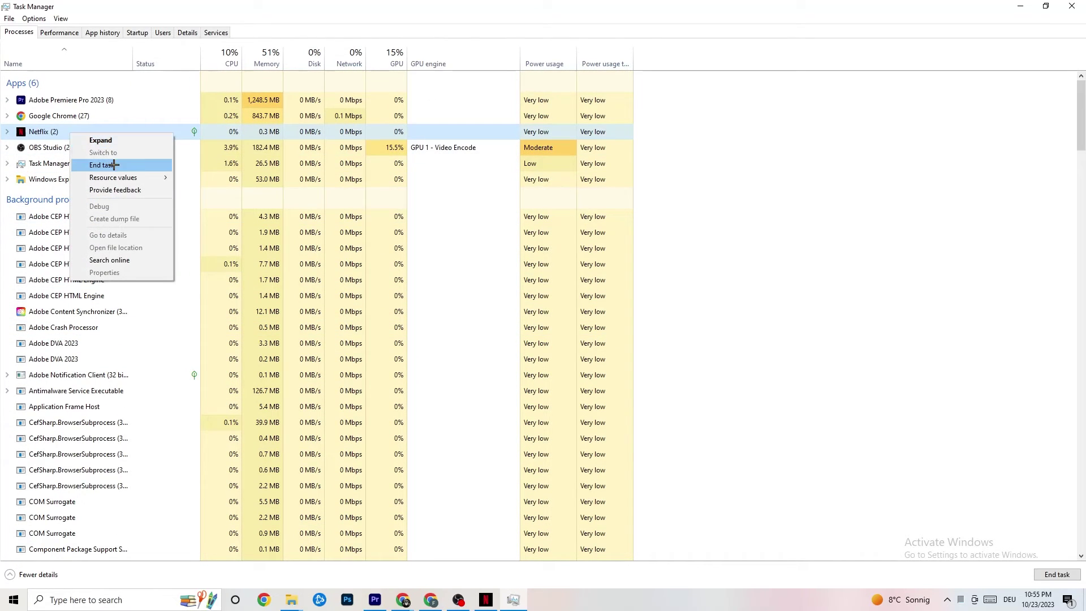
click(768, 234)
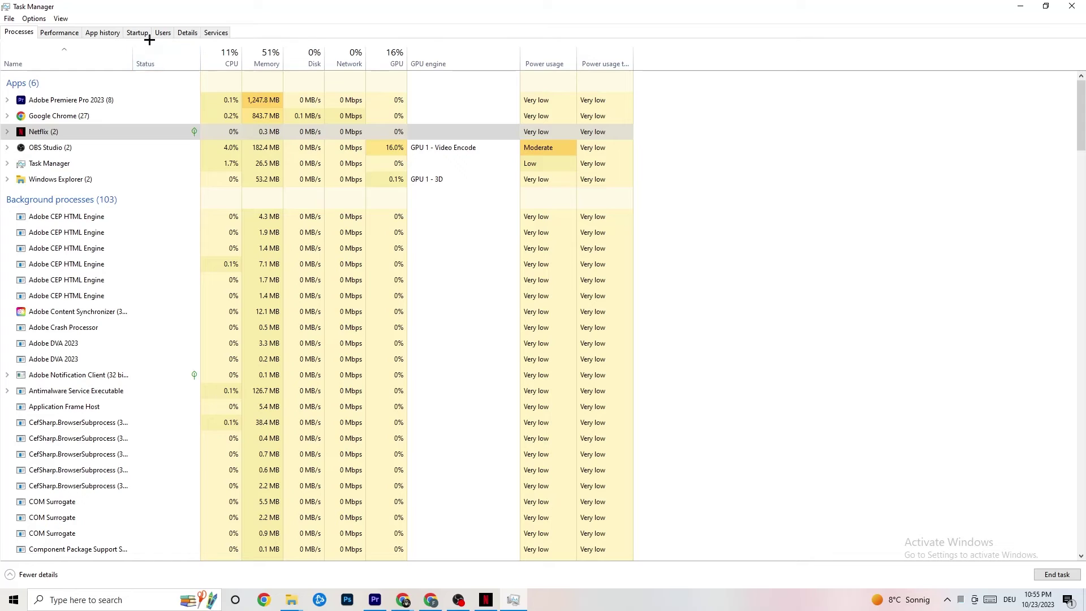
- Check Adobe Premiere Pro's Set priority options on the Details tab, then show Startup apps
click(179, 34)
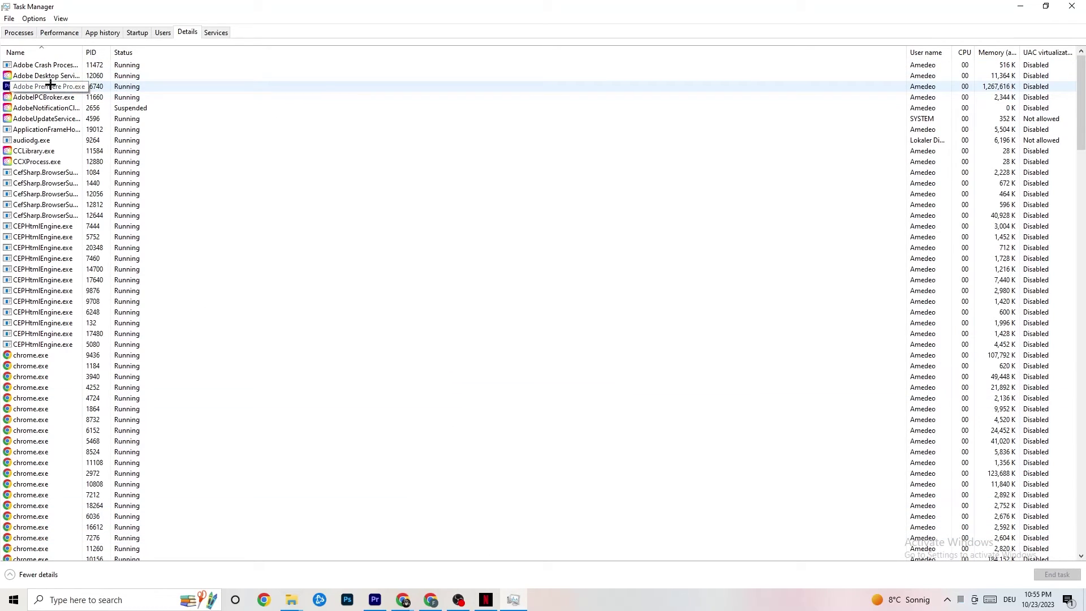
right_click(105, 88)
mouse_move(167, 137)
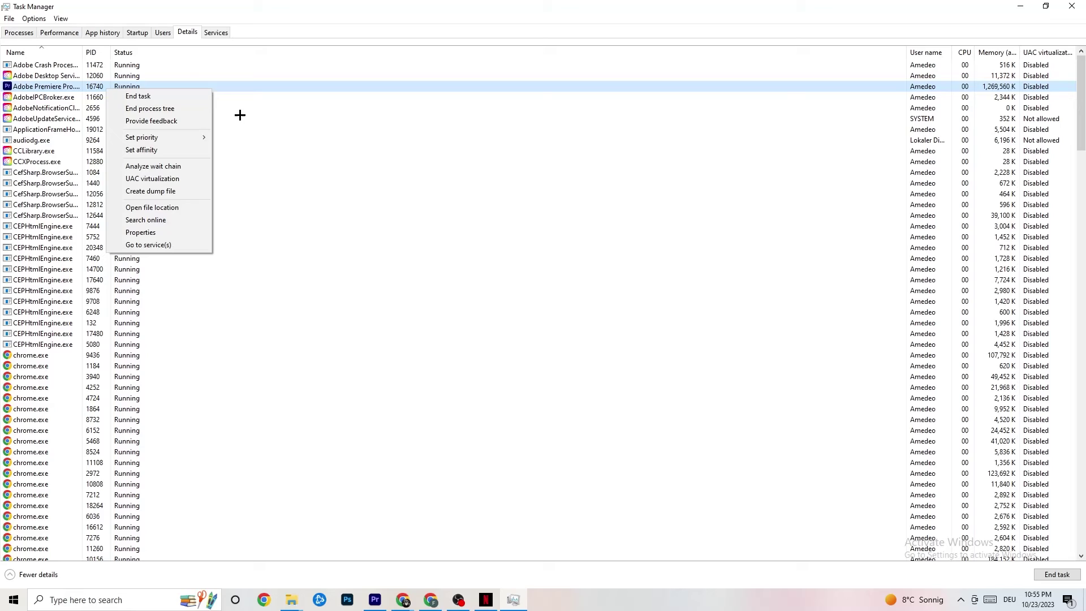
click(138, 34)
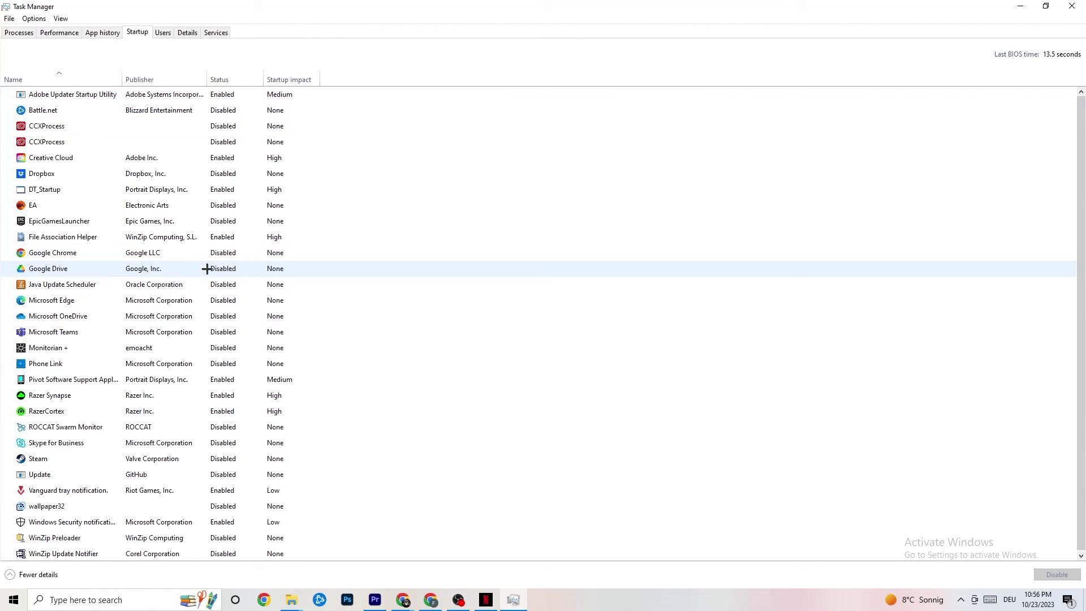
- Inspect the Google Drive and Pivot Software startup entries without changing them, then close Task Manager
right_click(157, 270)
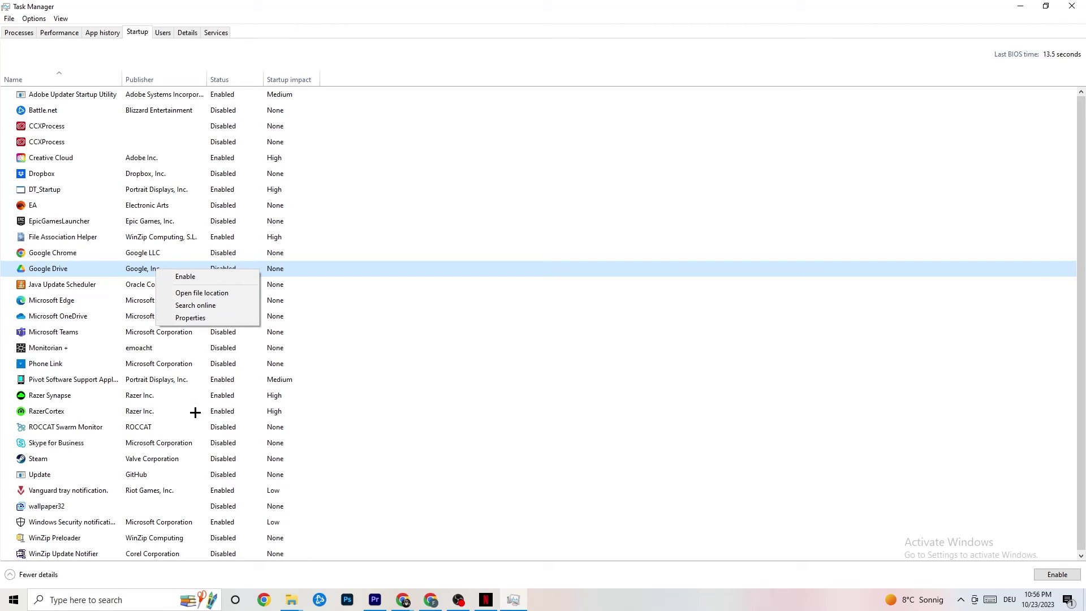
right_click(216, 380)
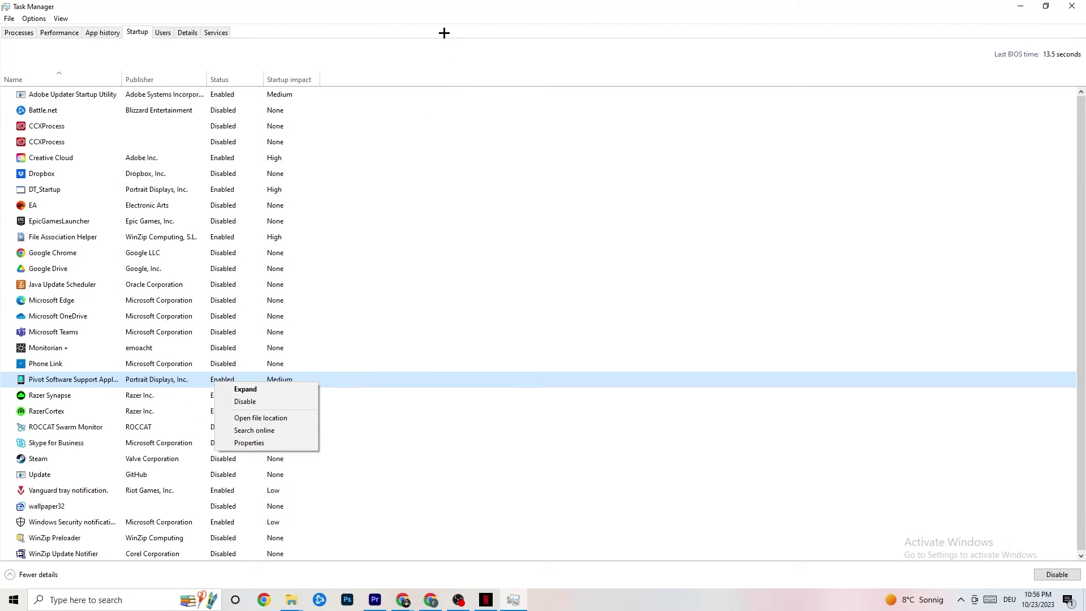
click(439, 17)
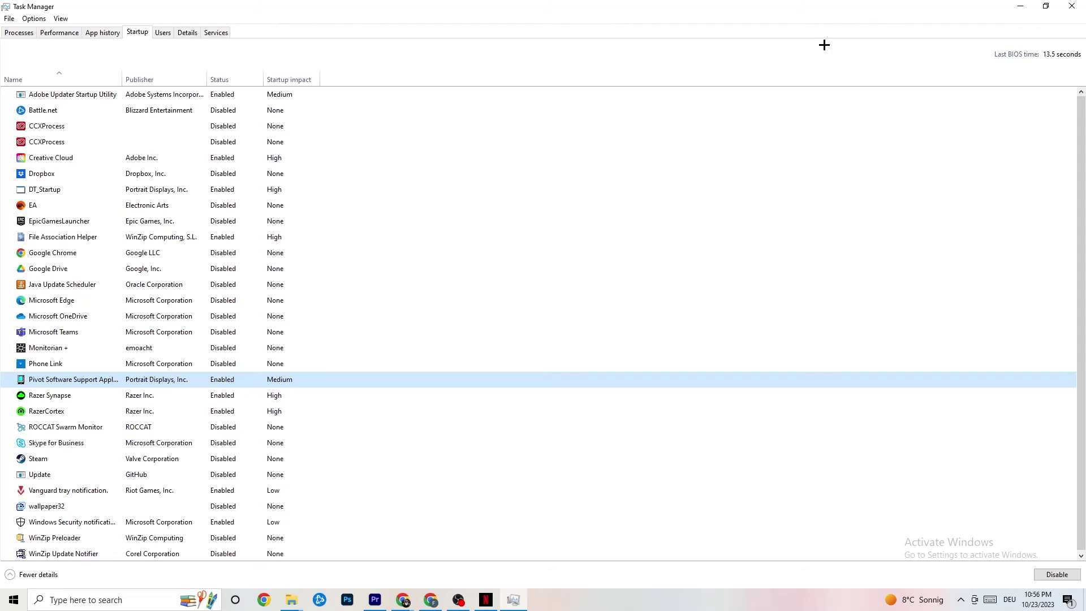
click(1072, 6)
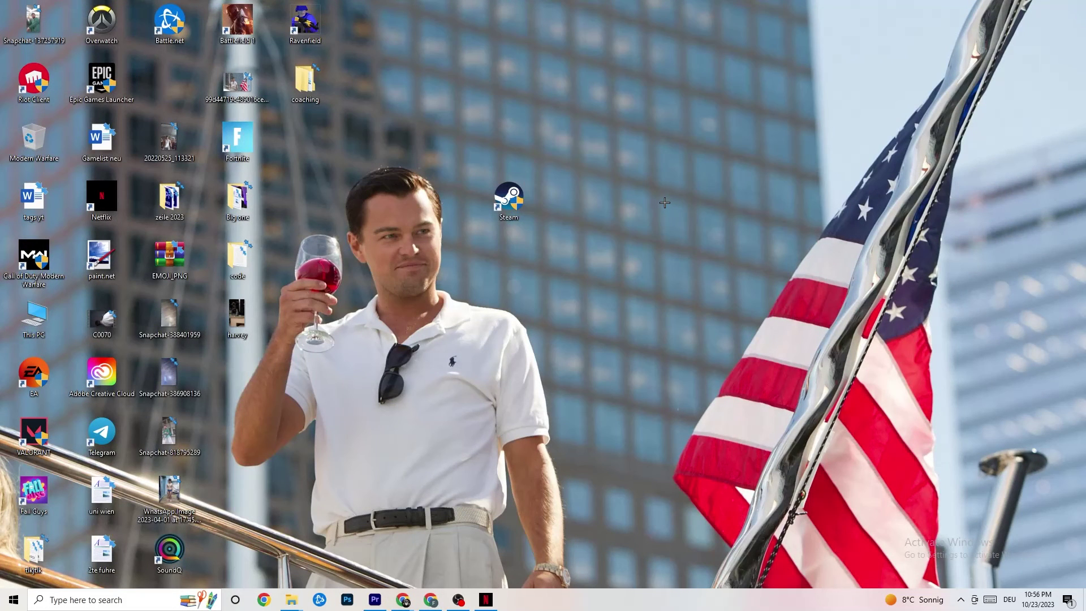